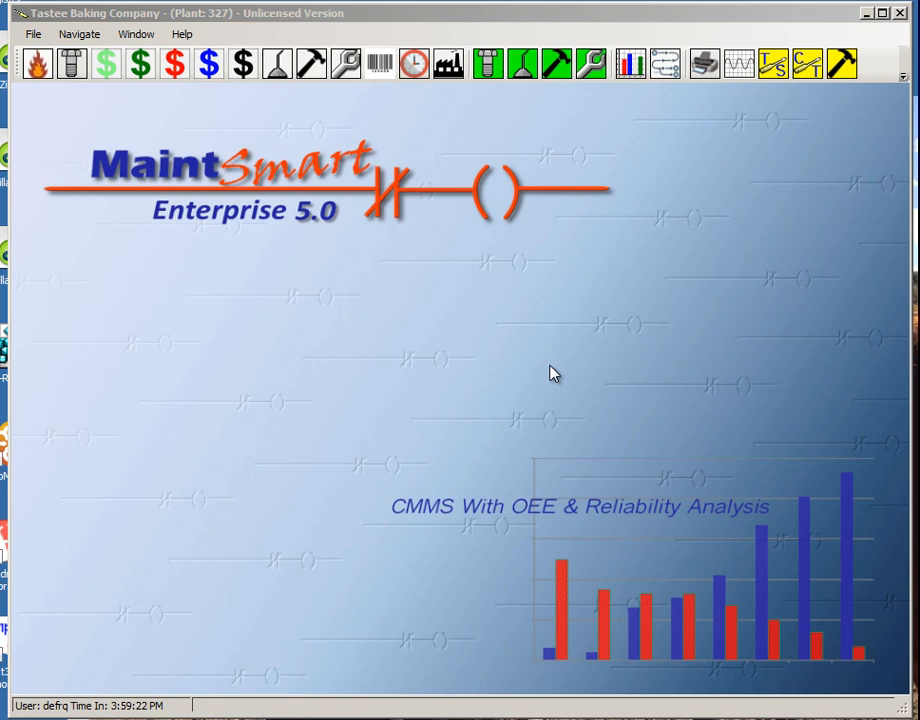
Open the login dialog and log in to MaintSmart with the Administrator role.
{"action": "left_click", "coordinate": [903, 77]}
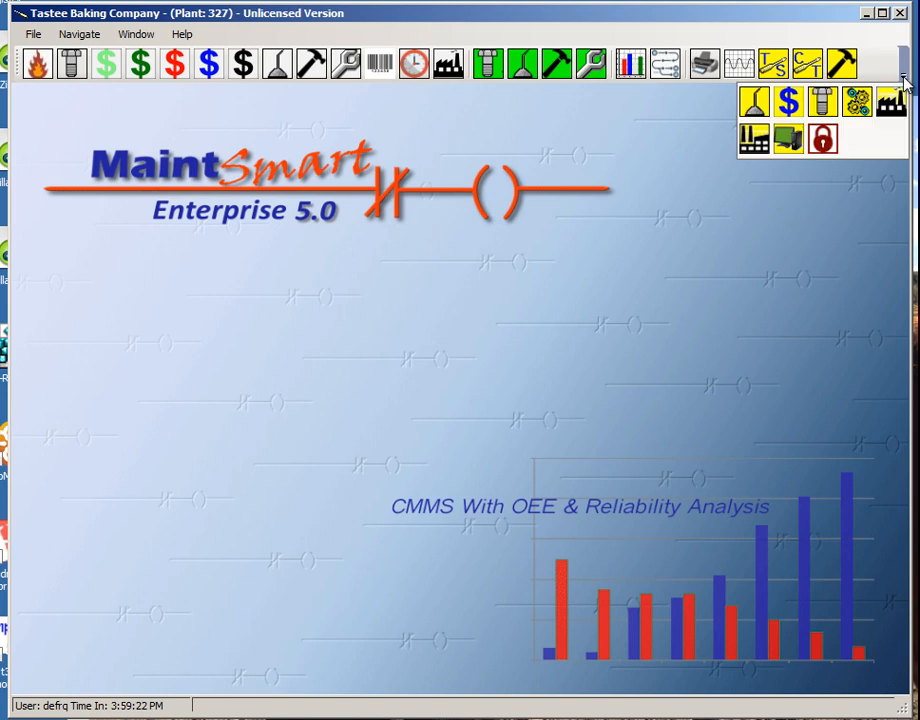
{"action": "left_click", "coordinate": [826, 140]}
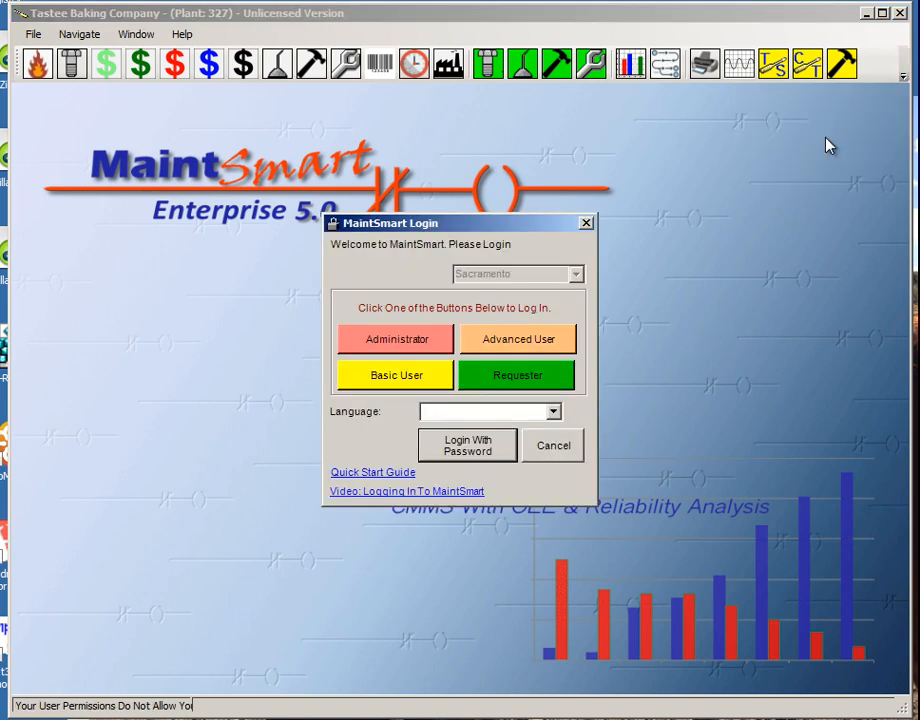
{"action": "left_click", "coordinate": [392, 350]}
{"action": "left_click", "coordinate": [662, 489]}
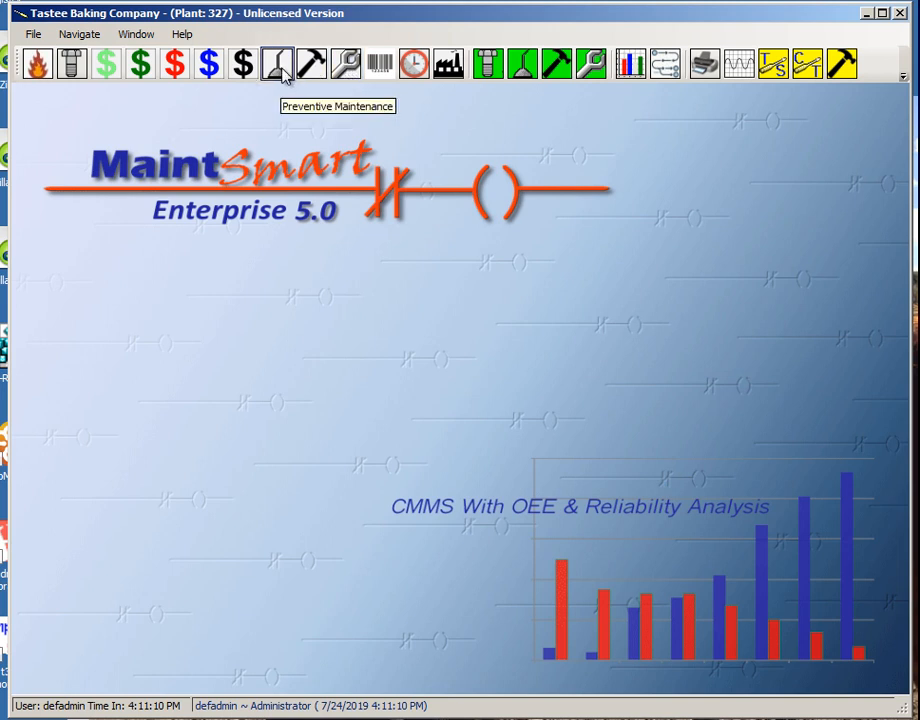
Open Work Orders/Work Requests, view the labor hours and history pages, and return to work order data entry.
{"action": "left_click", "coordinate": [345, 65]}
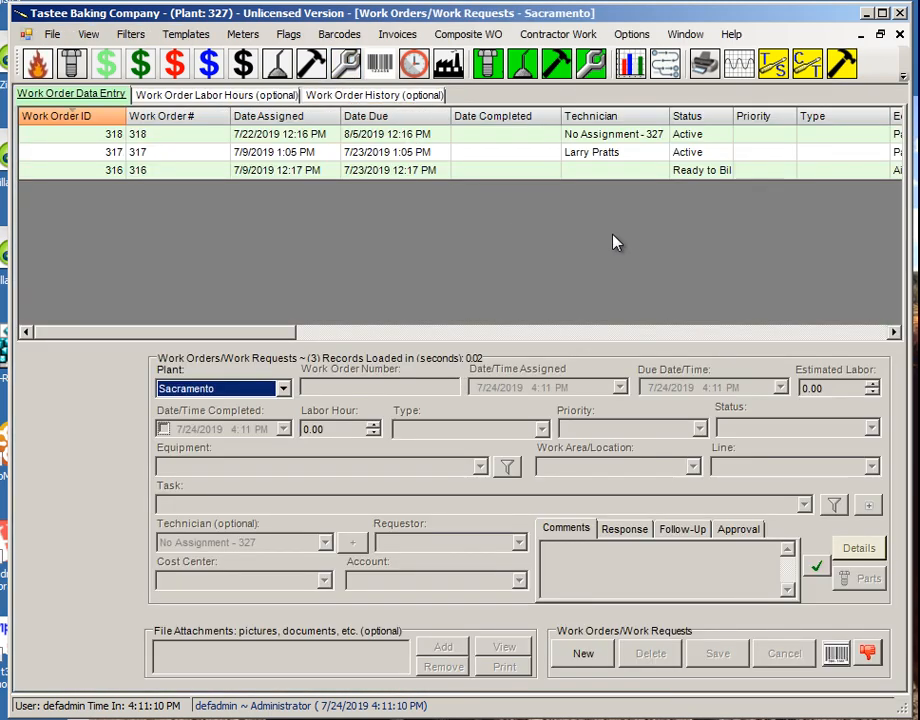
{"action": "left_click", "coordinate": [145, 93]}
{"action": "left_click", "coordinate": [378, 96]}
{"action": "left_click", "coordinate": [245, 94]}
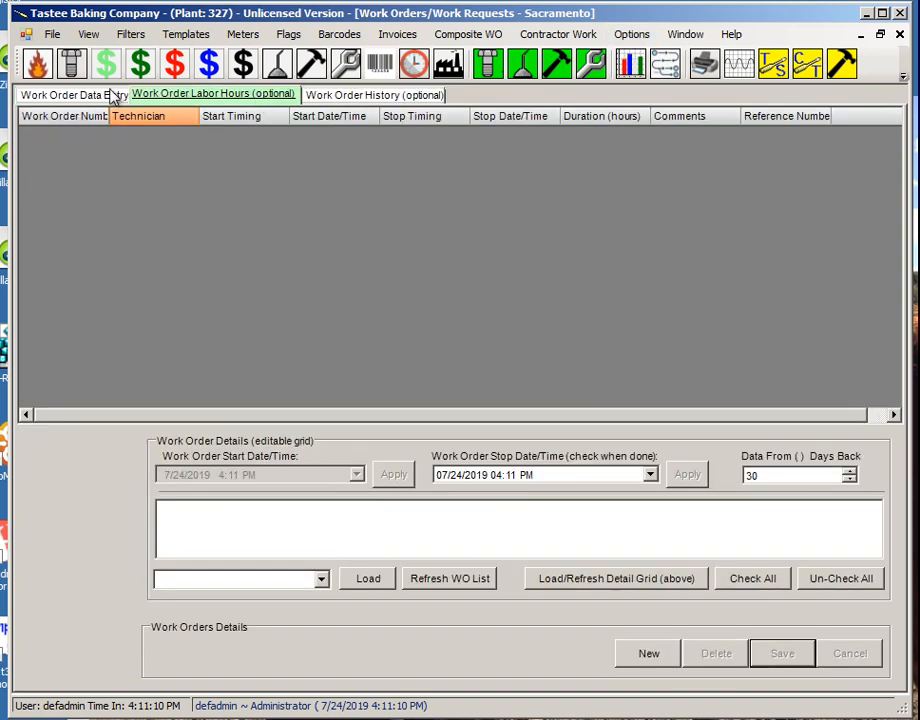
{"action": "left_click", "coordinate": [103, 93]}
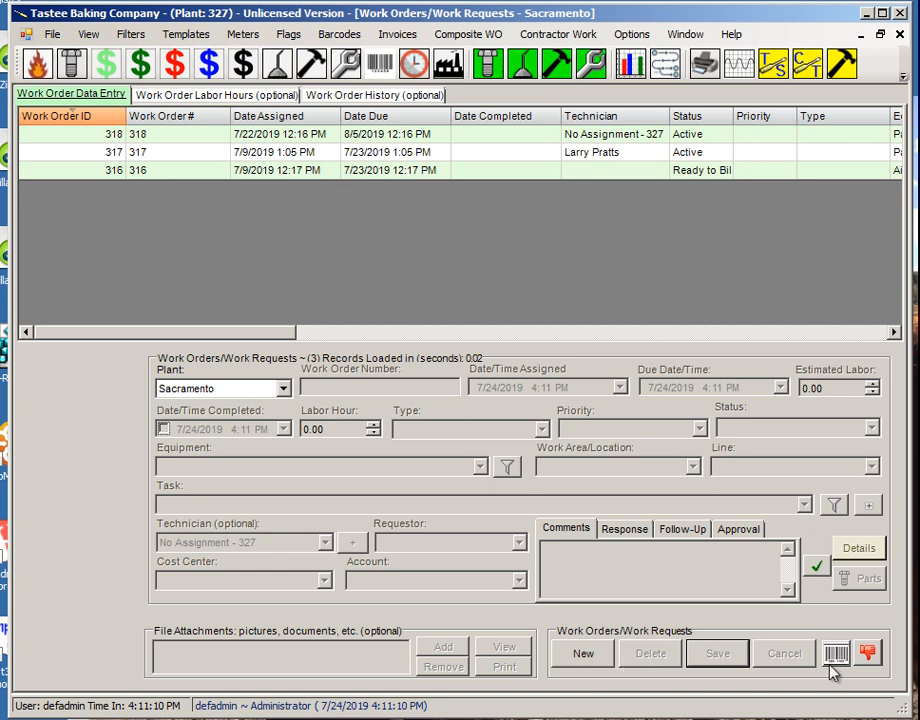
Create and save a new work order for the Air Compressor with the task Calibrate Gauge(s).
{"action": "left_click", "coordinate": [595, 661]}
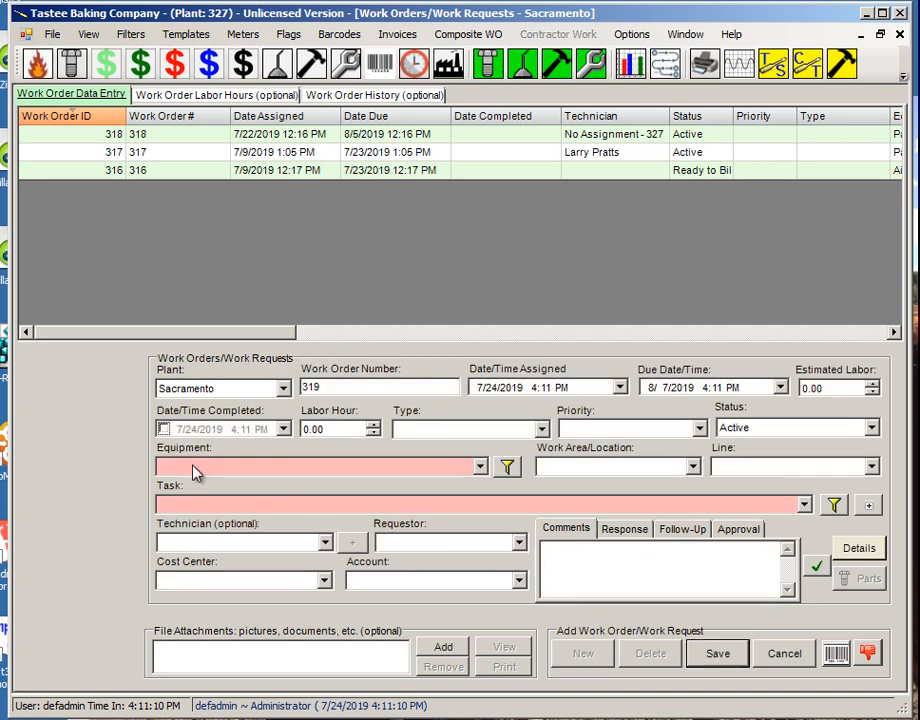
{"action": "left_click", "coordinate": [480, 466]}
{"action": "left_click", "coordinate": [237, 512]}
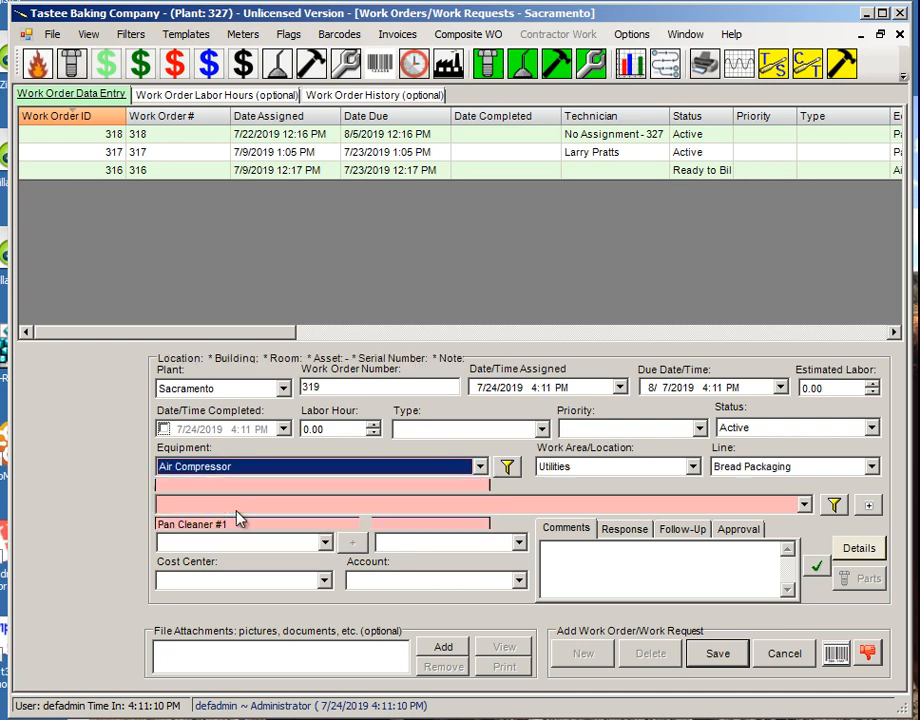
{"action": "left_click", "coordinate": [265, 508]}
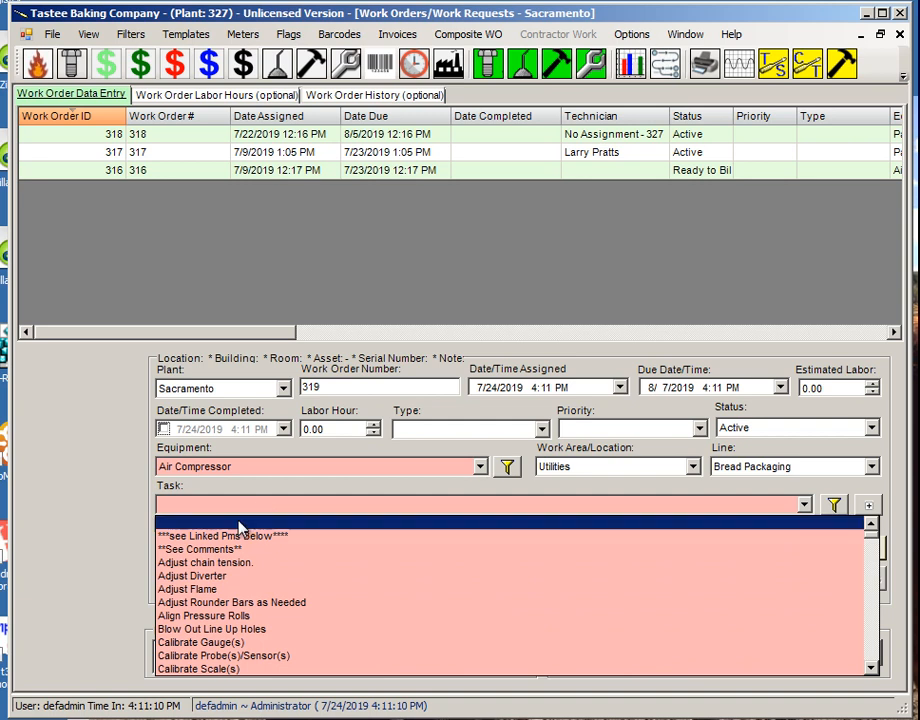
{"action": "left_click", "coordinate": [228, 646]}
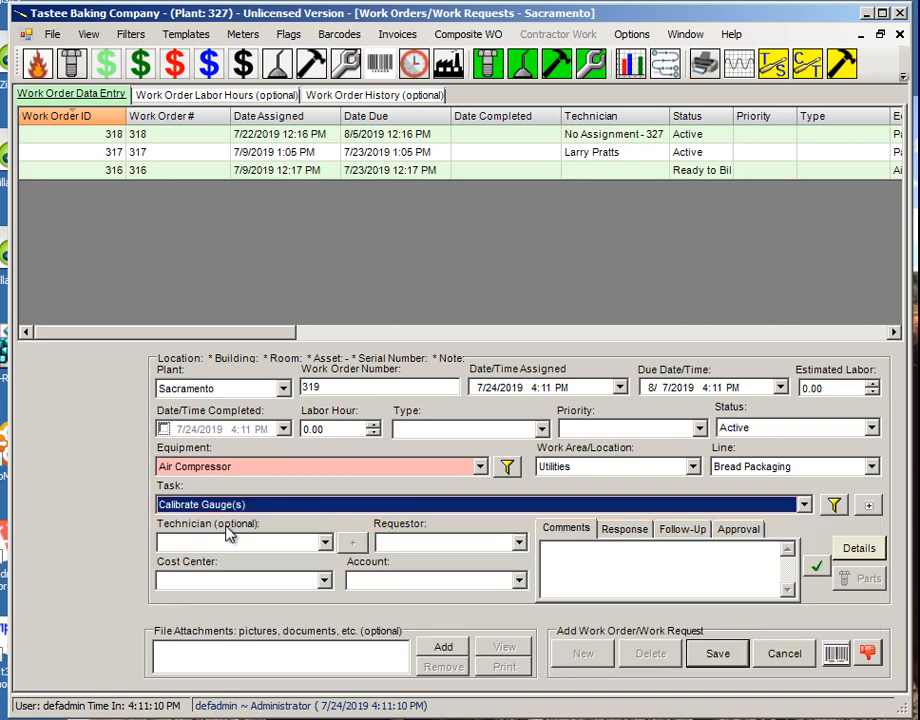
{"action": "left_click", "coordinate": [716, 656]}
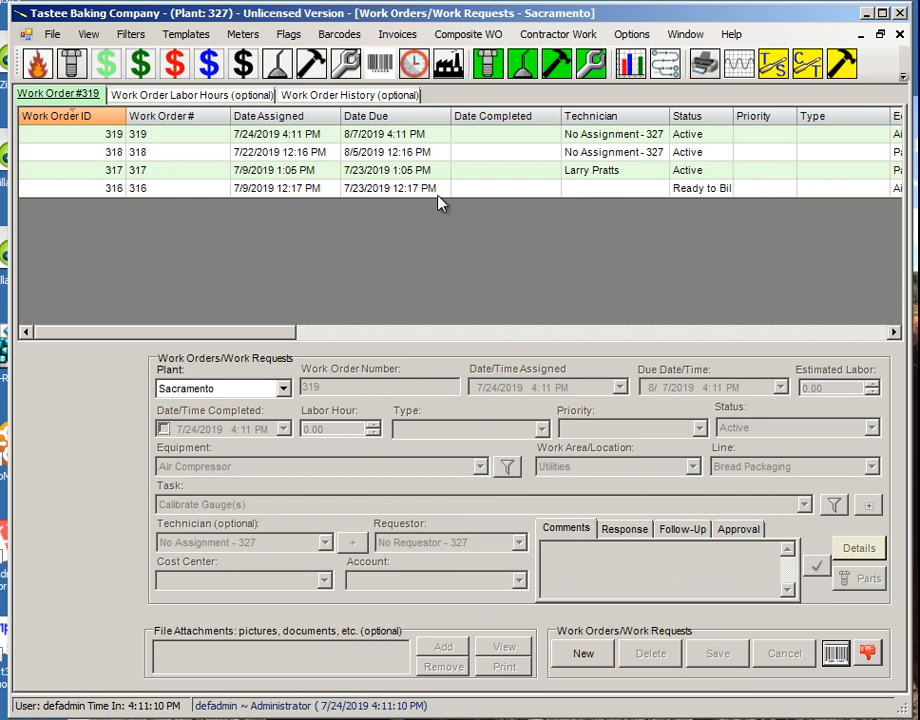
On work order 319, assign a technician and set the type to Breakdown and the priority to Emergency.
{"action": "left_click", "coordinate": [368, 142]}
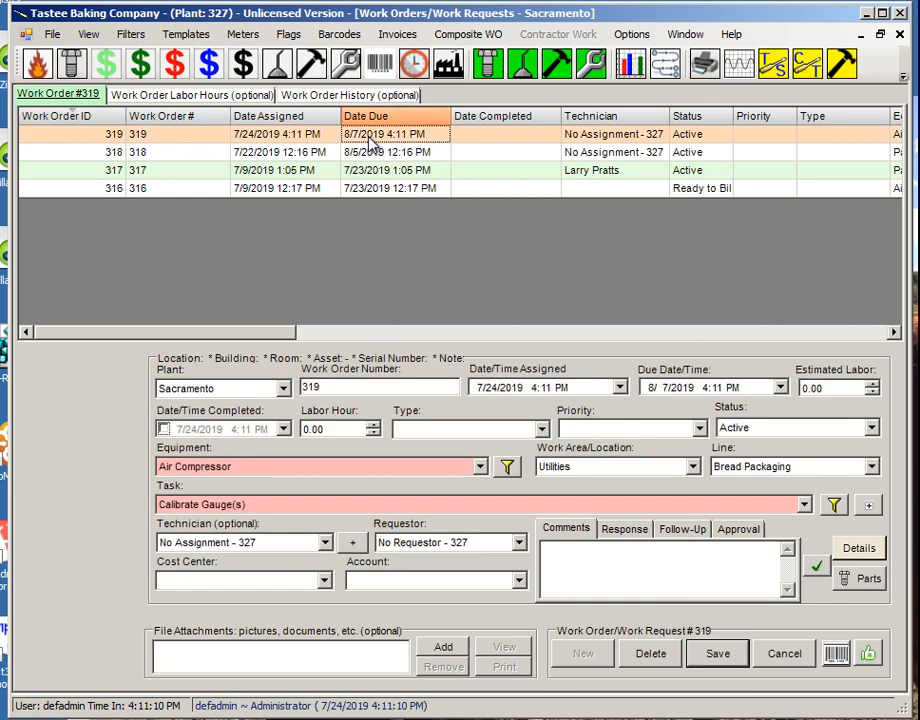
{"action": "left_click", "coordinate": [325, 542]}
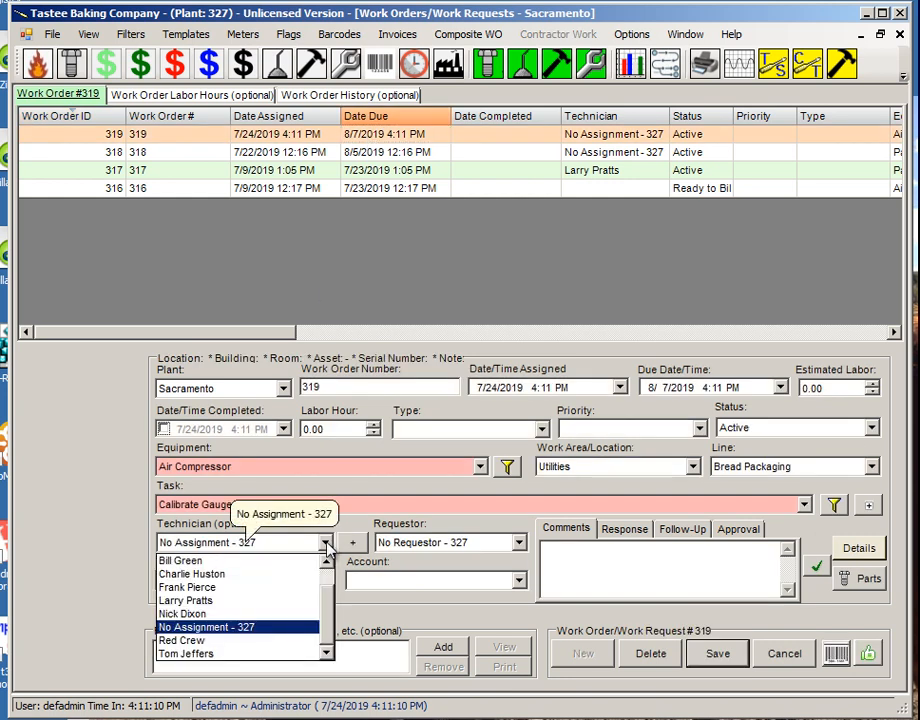
{"action": "left_click", "coordinate": [189, 588]}
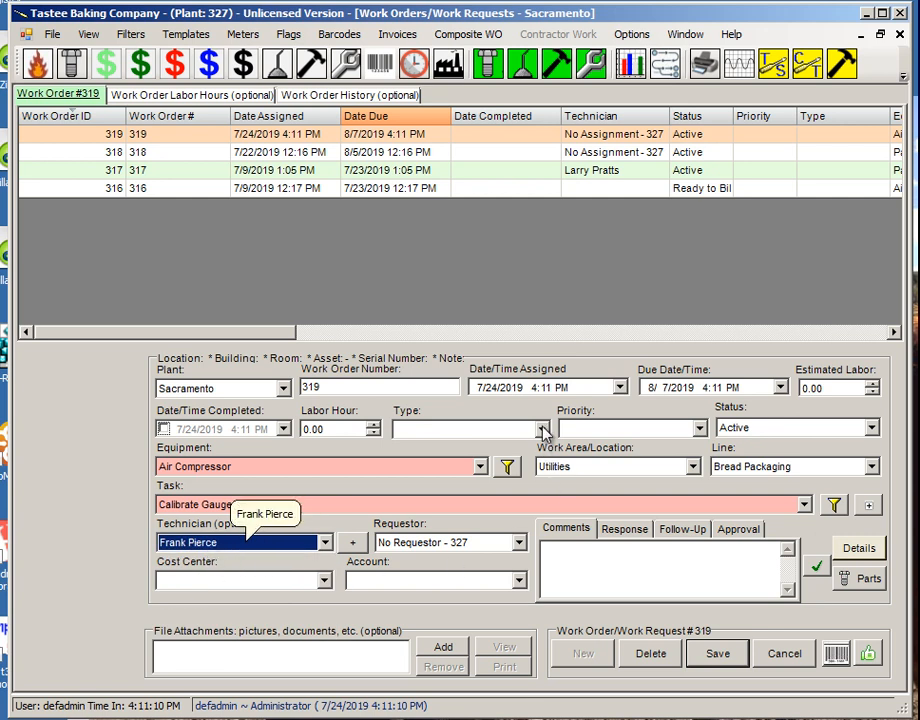
{"action": "left_click", "coordinate": [430, 428]}
{"action": "left_click", "coordinate": [430, 460]}
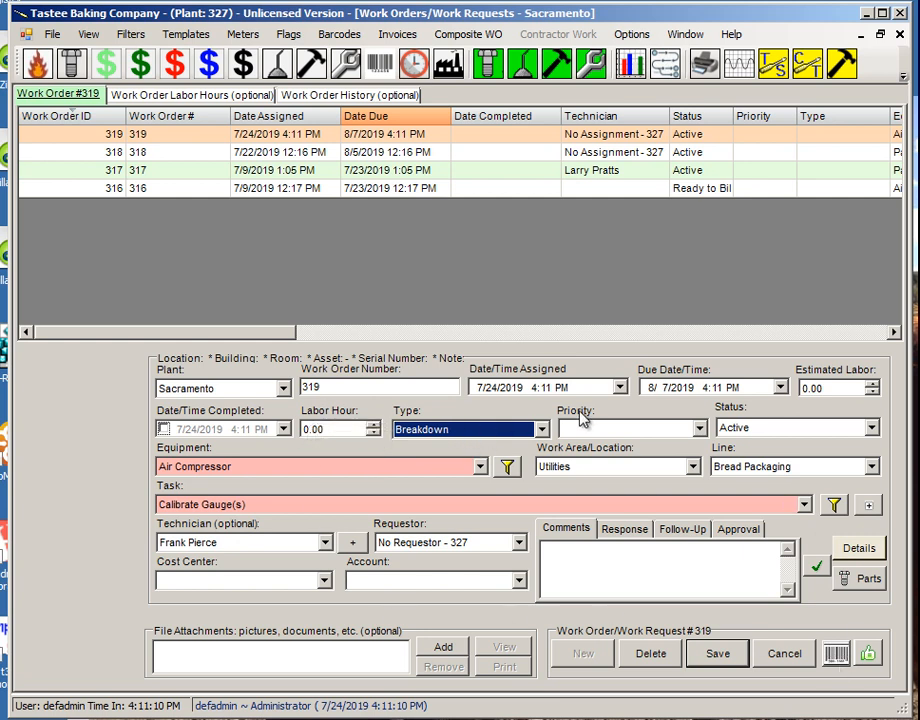
{"action": "left_click", "coordinate": [700, 429]}
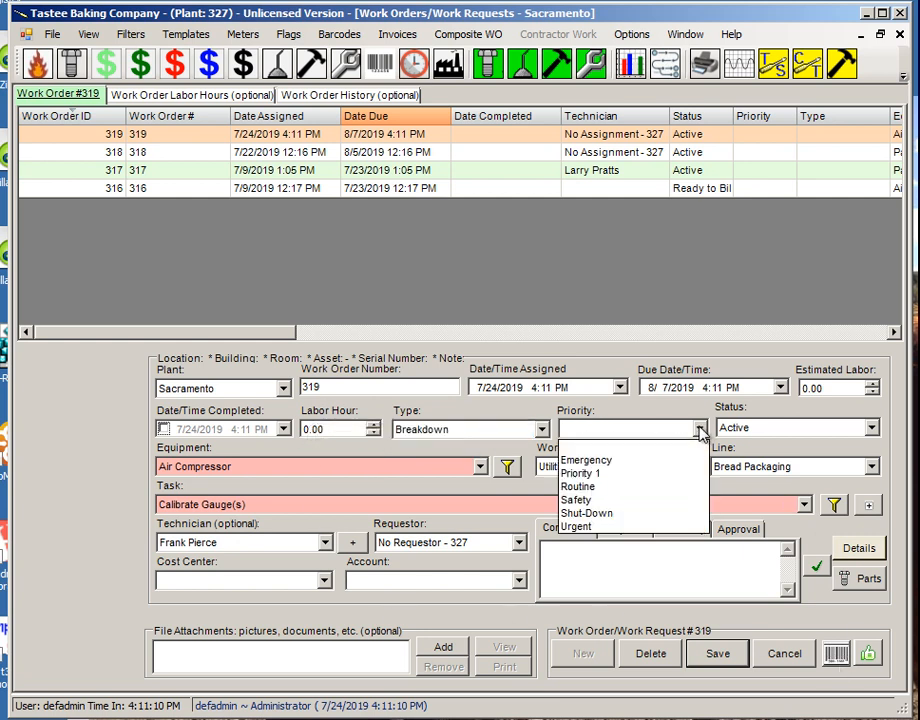
{"action": "left_click", "coordinate": [592, 460]}
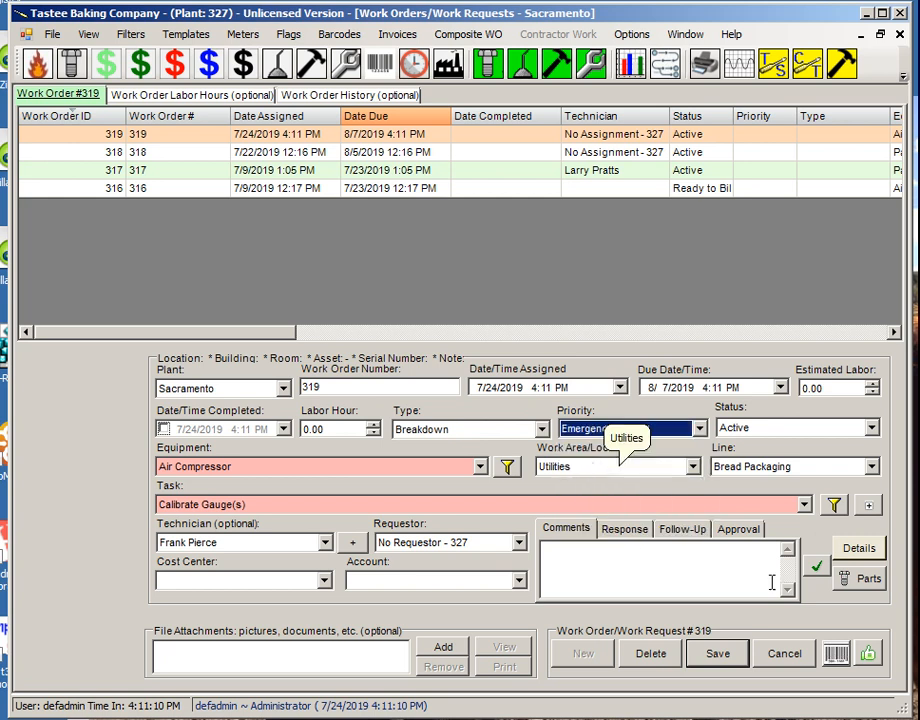
Open work order 319's details editor and load the Inventory Mark-Up/Discount overview rich text file from the C: drive.
{"action": "left_click", "coordinate": [860, 550]}
{"action": "left_click_drag", "start_coordinate": [188, 86], "coordinate": [514, 46]}
{"action": "left_click", "coordinate": [120, 70]}
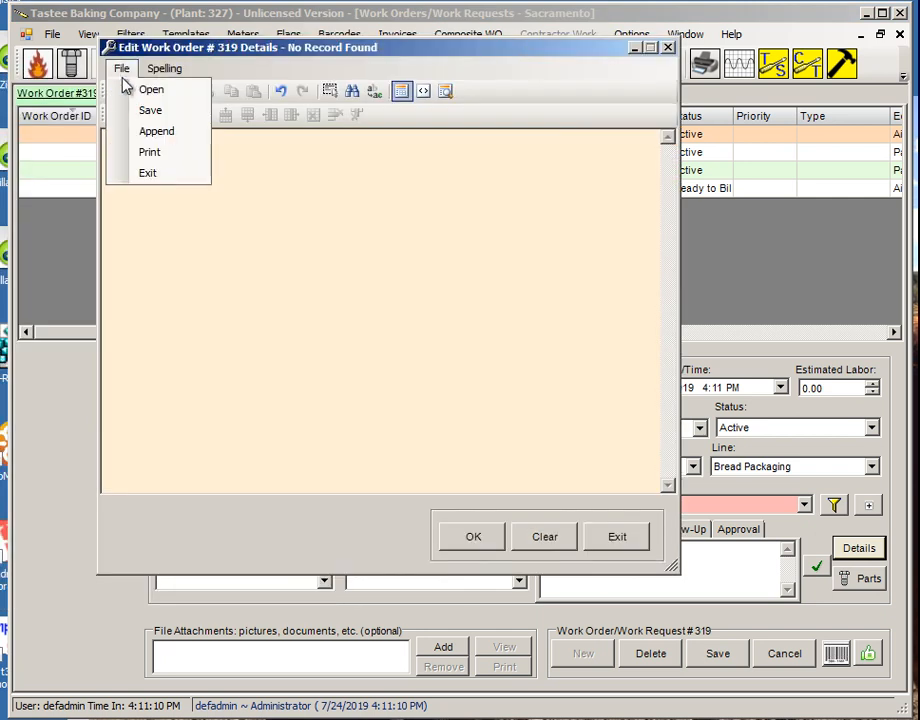
{"action": "left_click", "coordinate": [124, 89]}
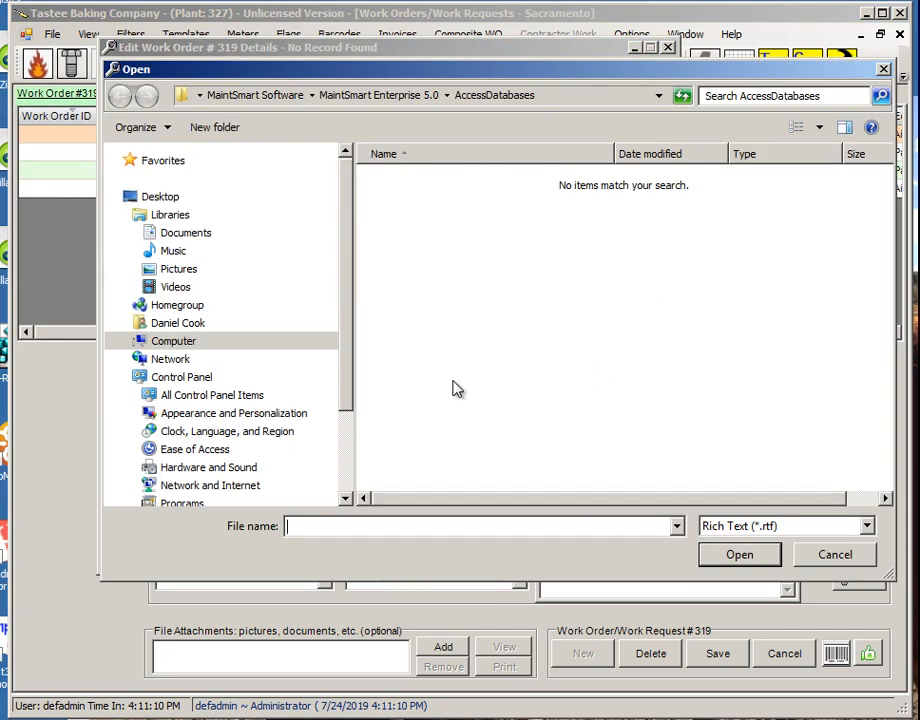
{"action": "left_click", "coordinate": [170, 341]}
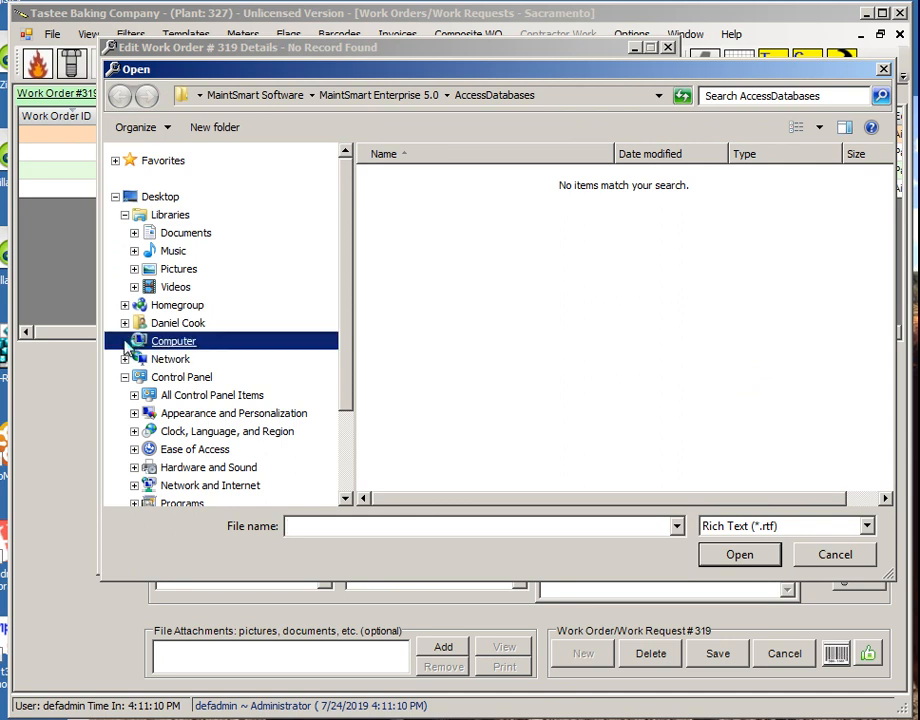
{"action": "left_click", "coordinate": [176, 359]}
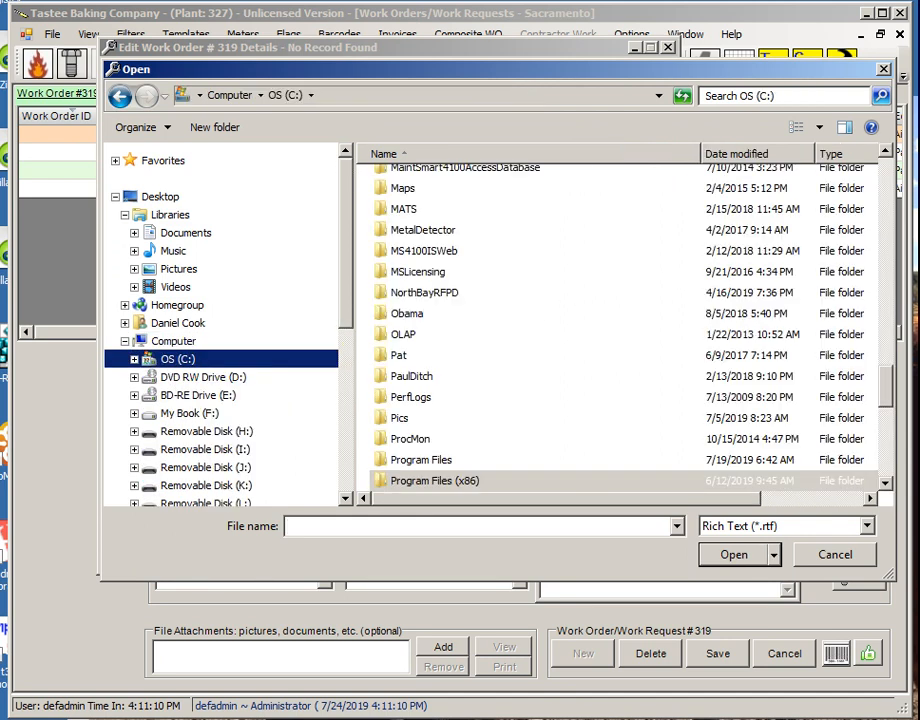
{"action": "left_click_drag", "start_coordinate": [887, 398], "coordinate": [874, 245]}
{"action": "double_click", "coordinate": [421, 290]}
{"action": "left_click_drag", "start_coordinate": [885, 182], "coordinate": [865, 476]}
{"action": "double_click", "coordinate": [425, 230]}
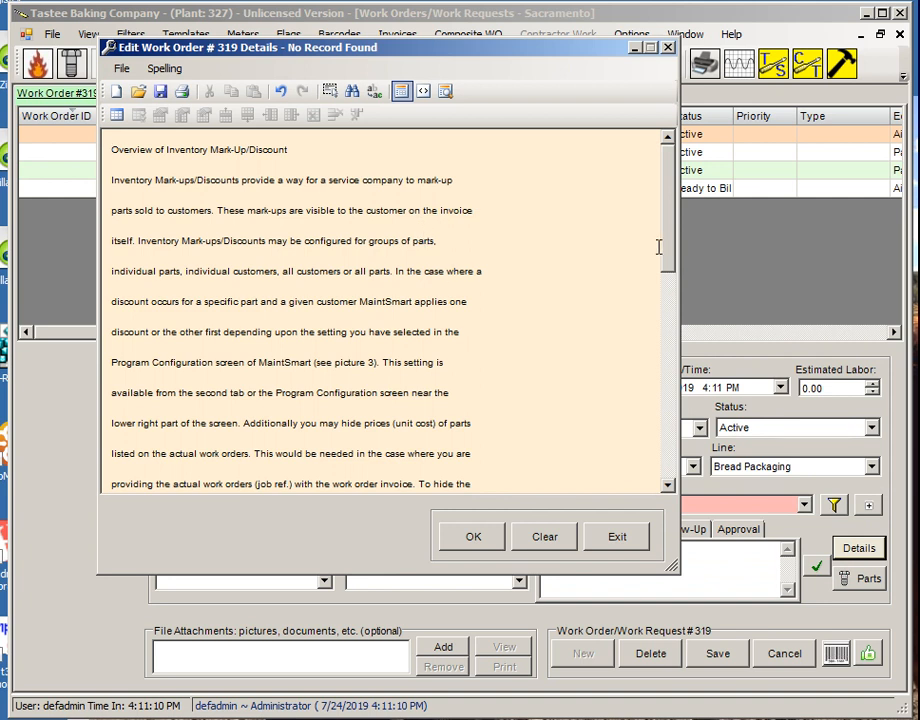
Review the loaded instructions from beginning to end and accept them as the work order's details.
{"action": "scroll", "coordinate": [600, 350], "scroll_direction": "down", "scroll_amount": 6}
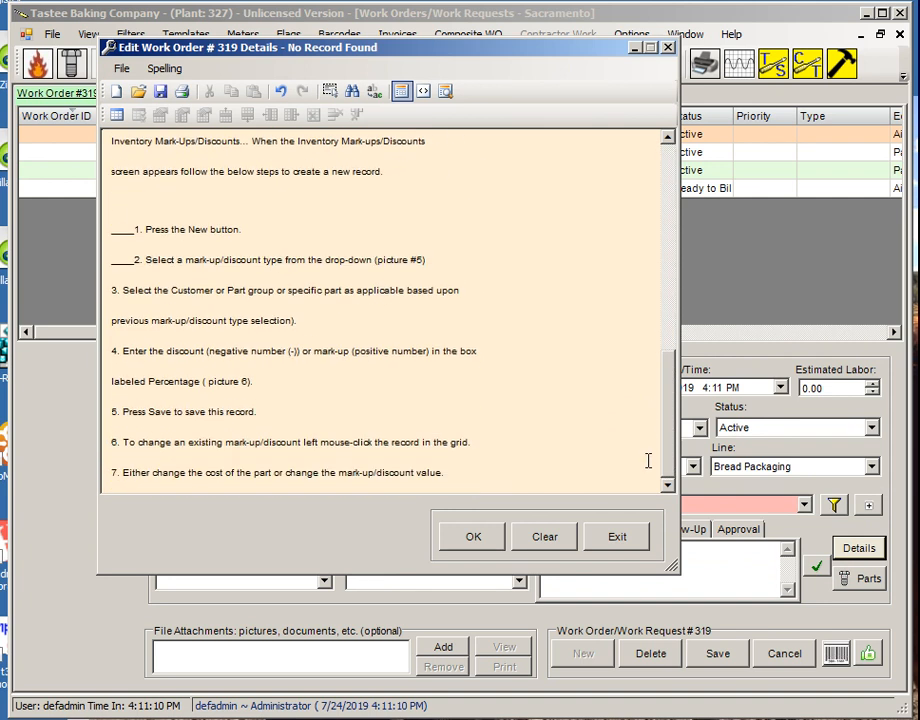
{"action": "scroll", "coordinate": [630, 300], "scroll_direction": "up", "scroll_amount": 6}
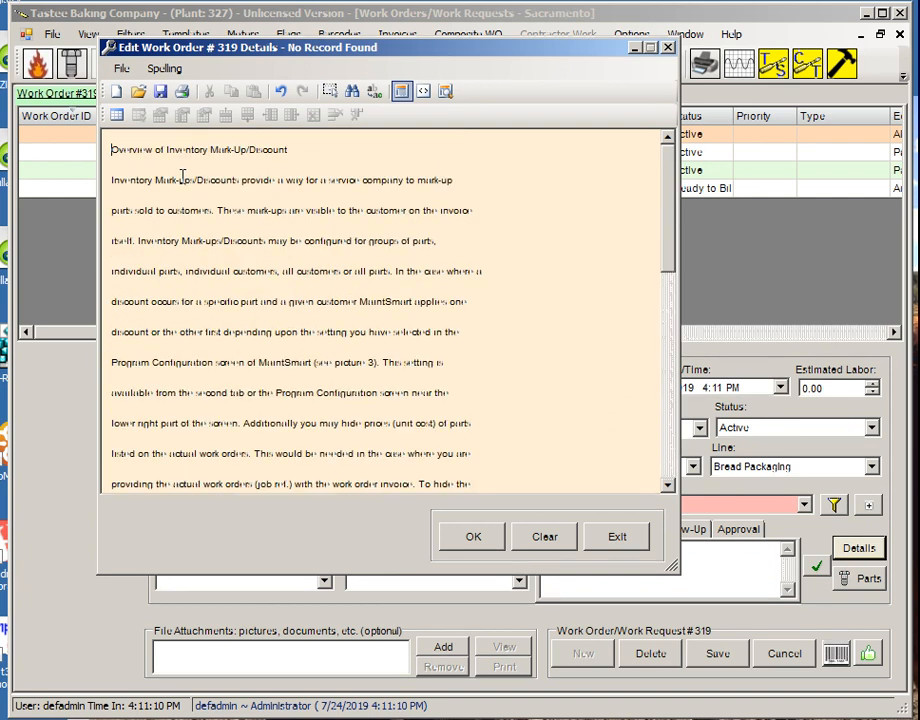
{"action": "left_click_drag", "start_coordinate": [498, 48], "coordinate": [557, 57]}
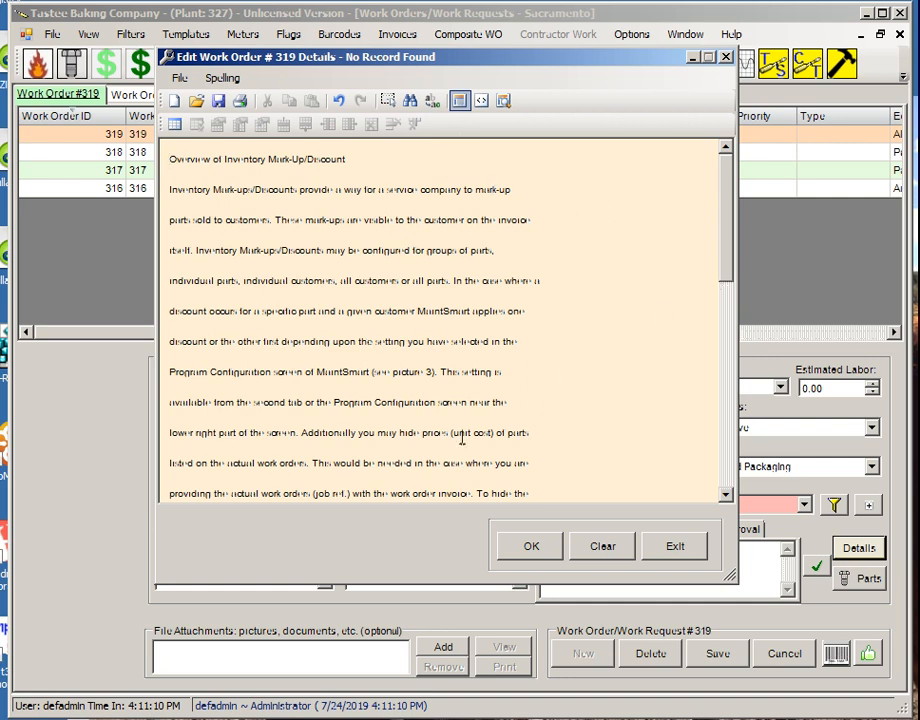
{"action": "left_click", "coordinate": [532, 551]}
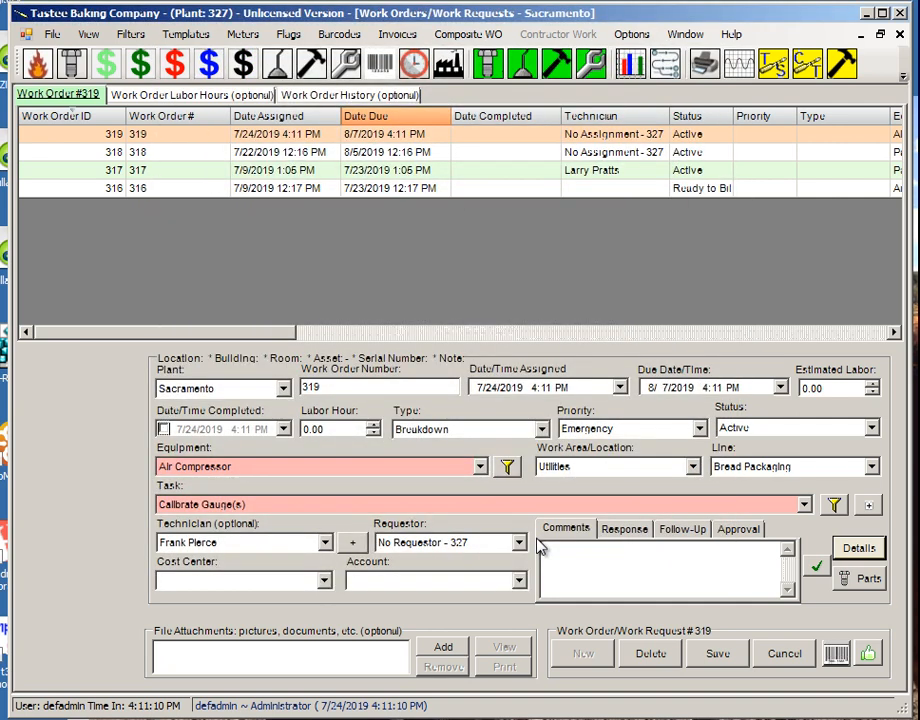
Attach the file SOP for Conveyor.rtf from C:\DCE_Business to work order 319 and save the record.
{"action": "left_click", "coordinate": [440, 649]}
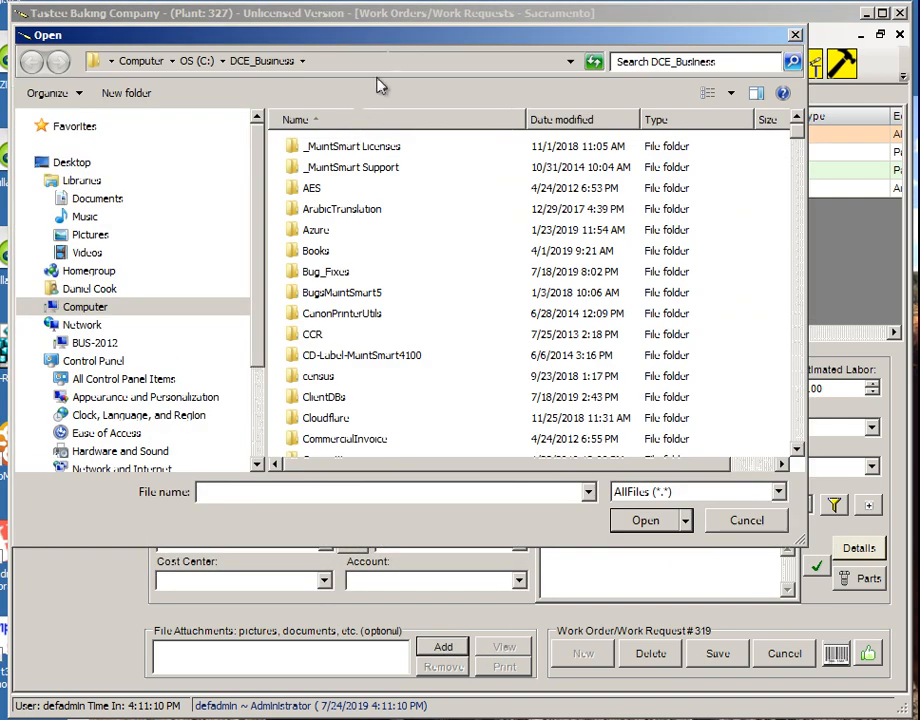
{"action": "left_click_drag", "start_coordinate": [797, 137], "coordinate": [798, 456]}
{"action": "double_click", "coordinate": [362, 383]}
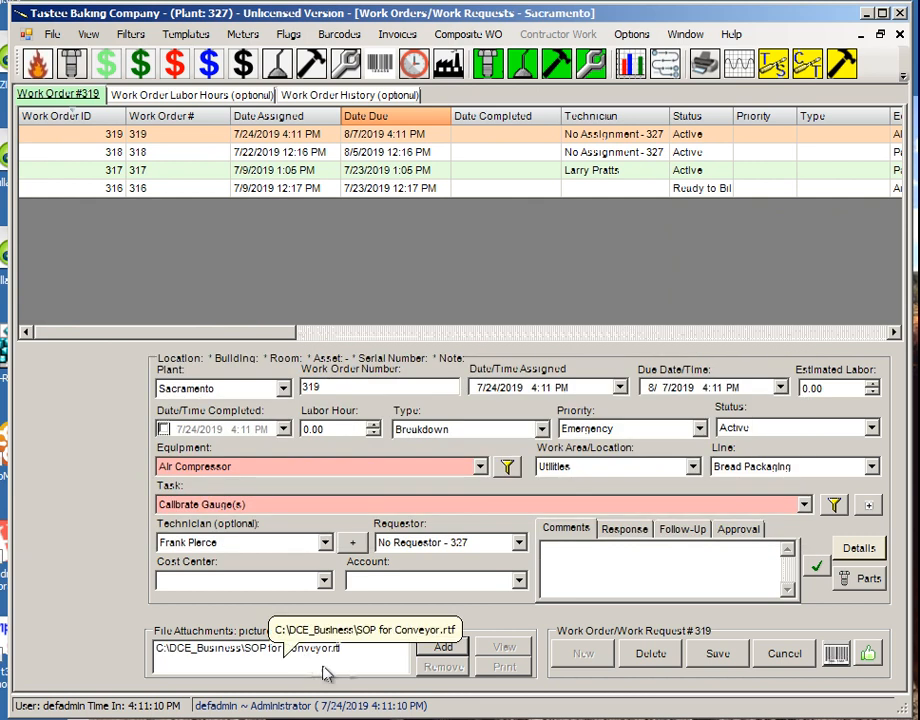
{"action": "left_click", "coordinate": [720, 655]}
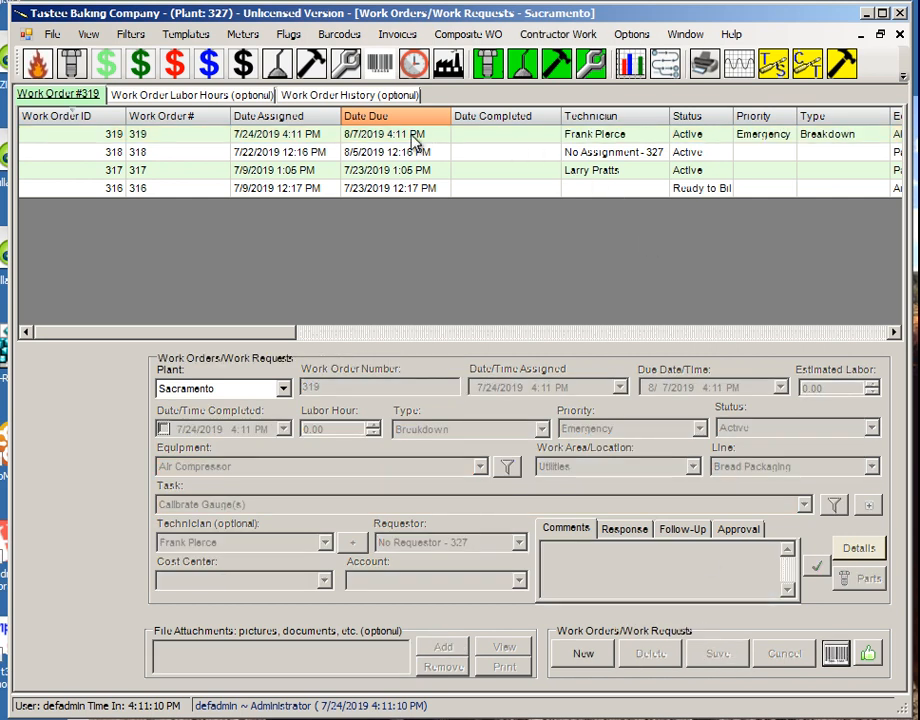
Select the saved work order 319 in the grid and open its print preview.
{"action": "left_click", "coordinate": [412, 138]}
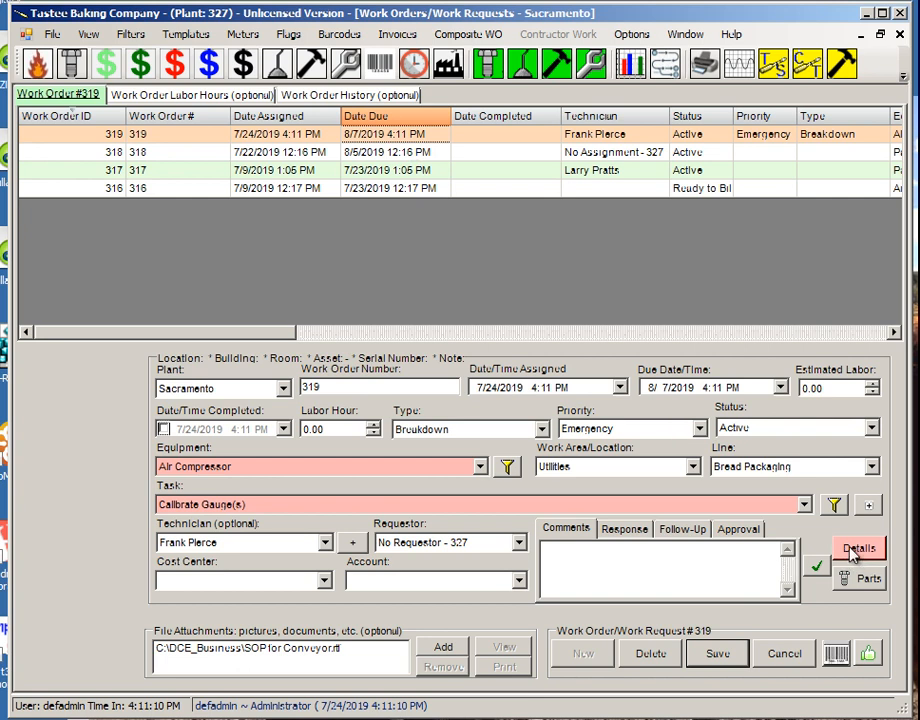
{"action": "right_click", "coordinate": [468, 142]}
{"action": "left_click", "coordinate": [530, 217]}
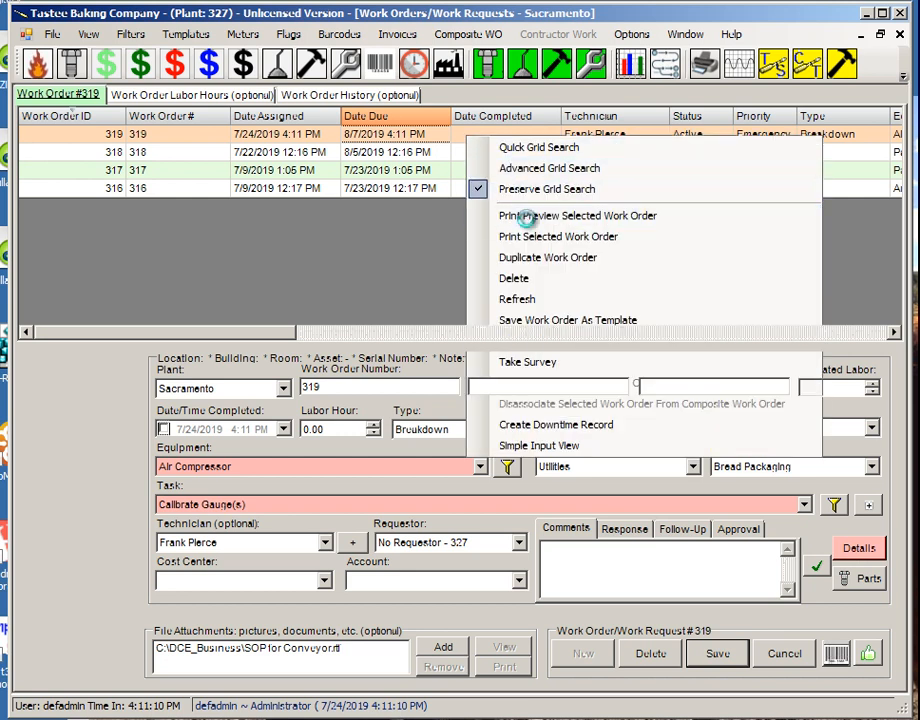
{"action": "left_click_drag", "start_coordinate": [236, 103], "coordinate": [614, 62]}
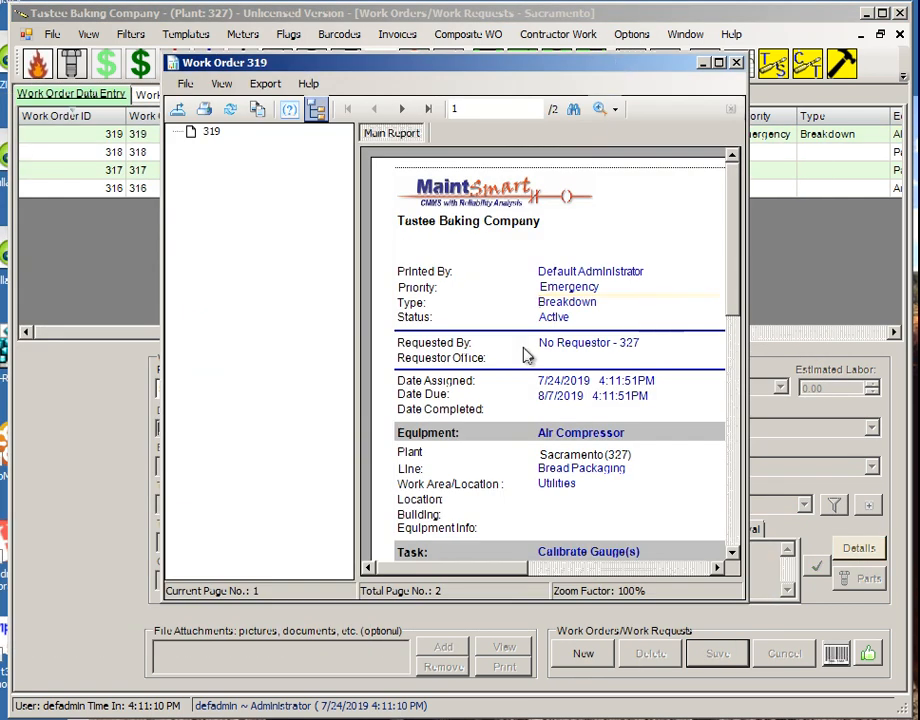
Hide the preview's group tree and widen the window on both sides to show the report page's full width.
{"action": "left_click", "coordinate": [316, 108]}
{"action": "left_click_drag", "start_coordinate": [747, 211], "coordinate": [881, 213]}
{"action": "left_click_drag", "start_coordinate": [160, 268], "coordinate": [100, 268]}
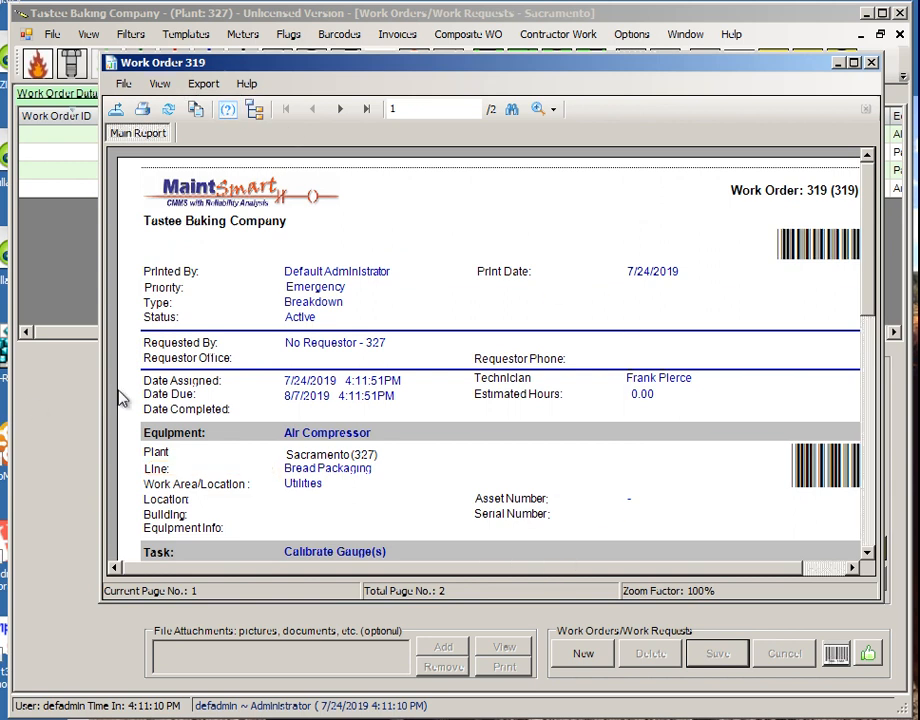
{"action": "left_click_drag", "start_coordinate": [99, 392], "coordinate": [50, 393]}
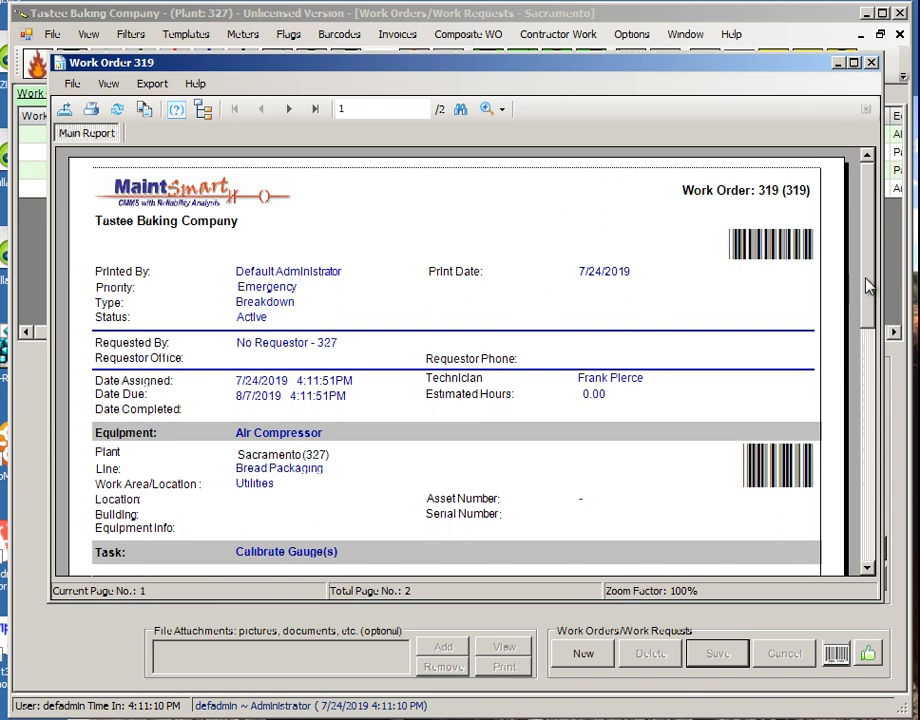
{"action": "mouse_move", "coordinate": [868, 287]}
{"action": "left_mouse_down"}
{"action": "mouse_move", "coordinate": [871, 424]}
{"action": "mouse_move", "coordinate": [859, 273]}
{"action": "left_mouse_up"}
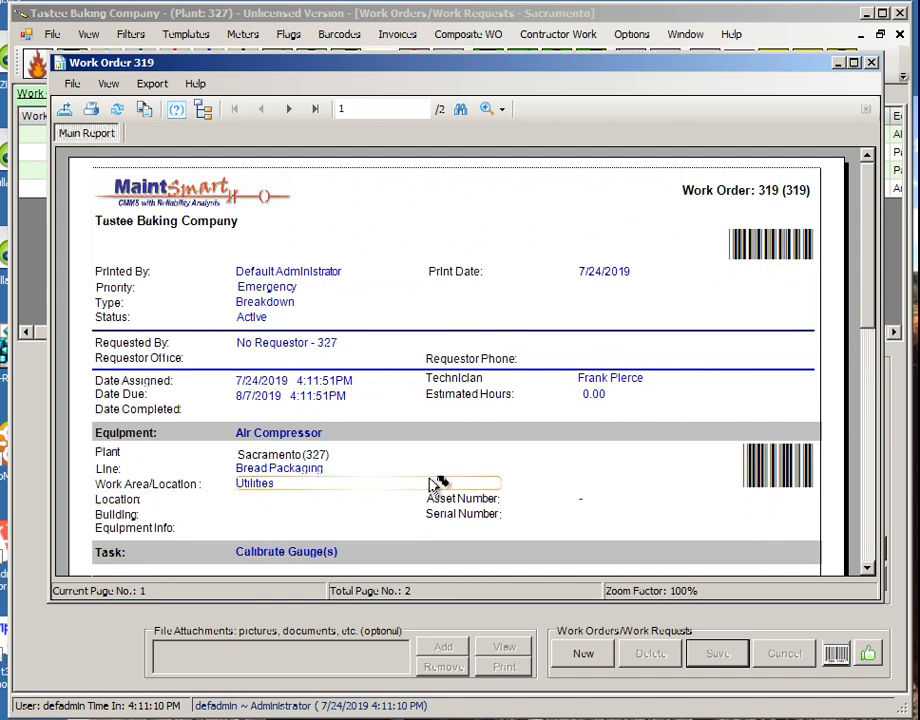
Close the print preview and duplicate work order 319 from the work order grid.
{"action": "left_click", "coordinate": [872, 63]}
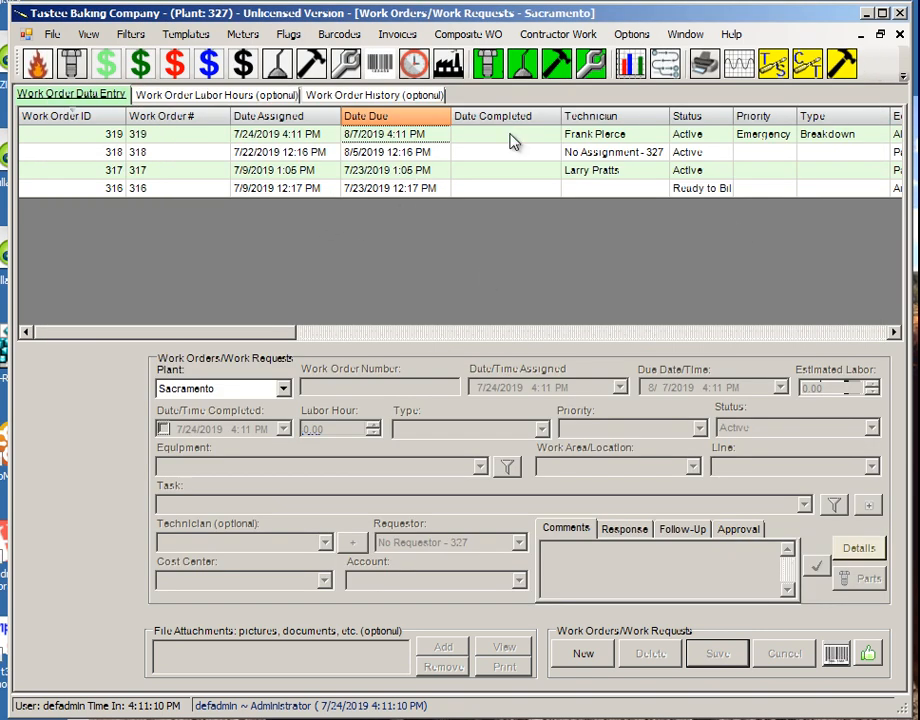
{"action": "left_click", "coordinate": [447, 141]}
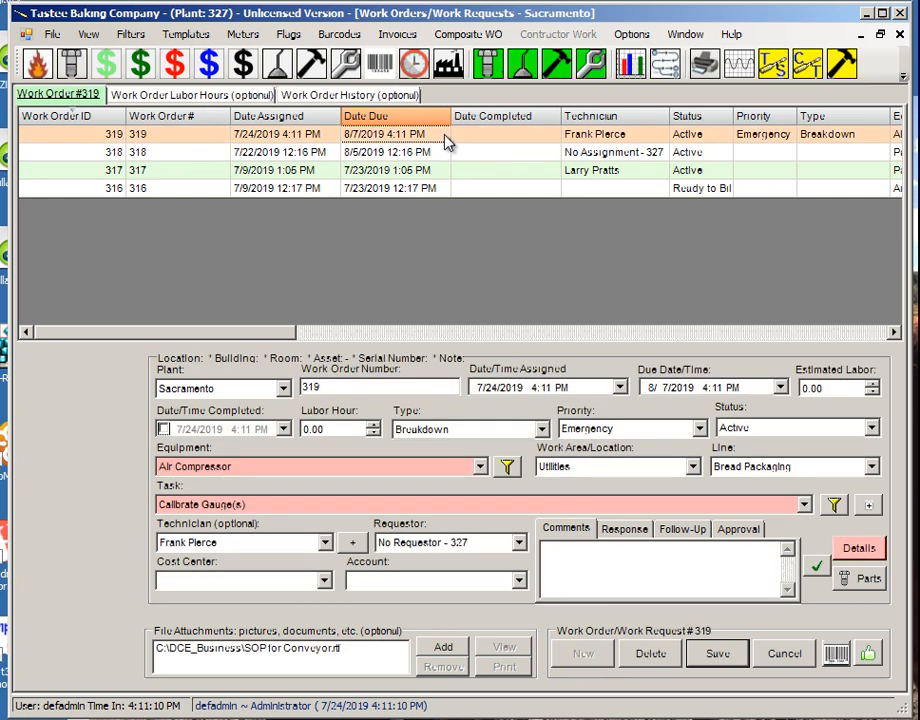
{"action": "left_click", "coordinate": [446, 150]}
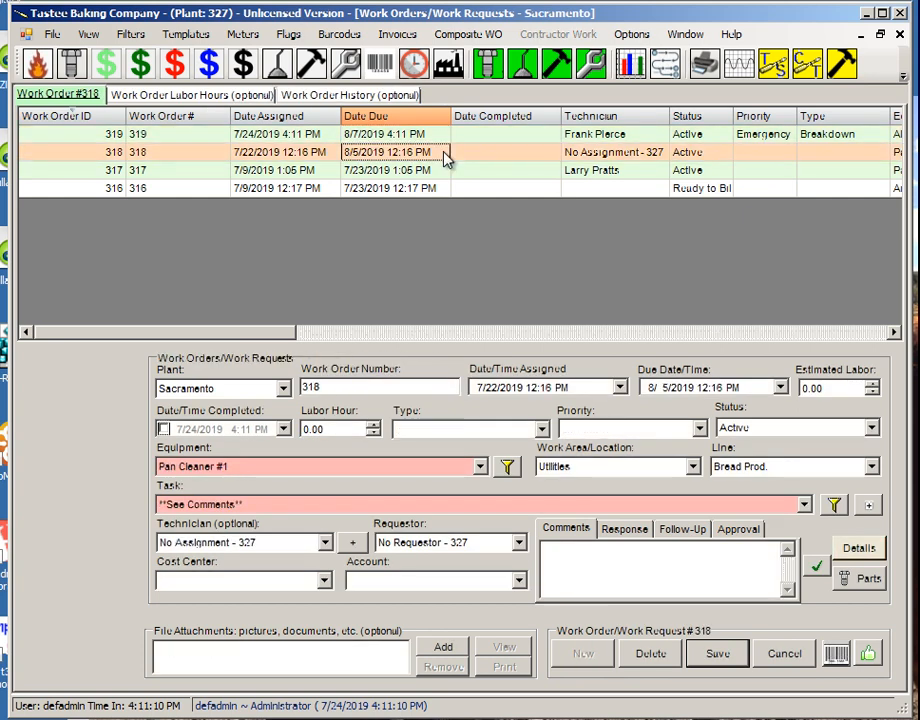
{"action": "left_click", "coordinate": [437, 138]}
{"action": "right_click", "coordinate": [437, 145]}
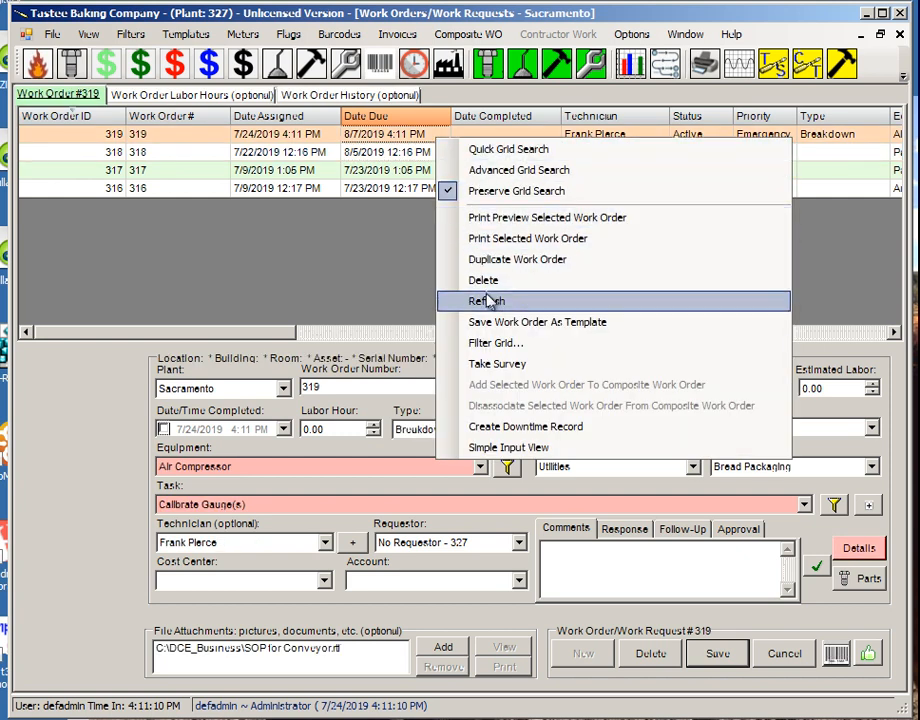
{"action": "left_click", "coordinate": [490, 260]}
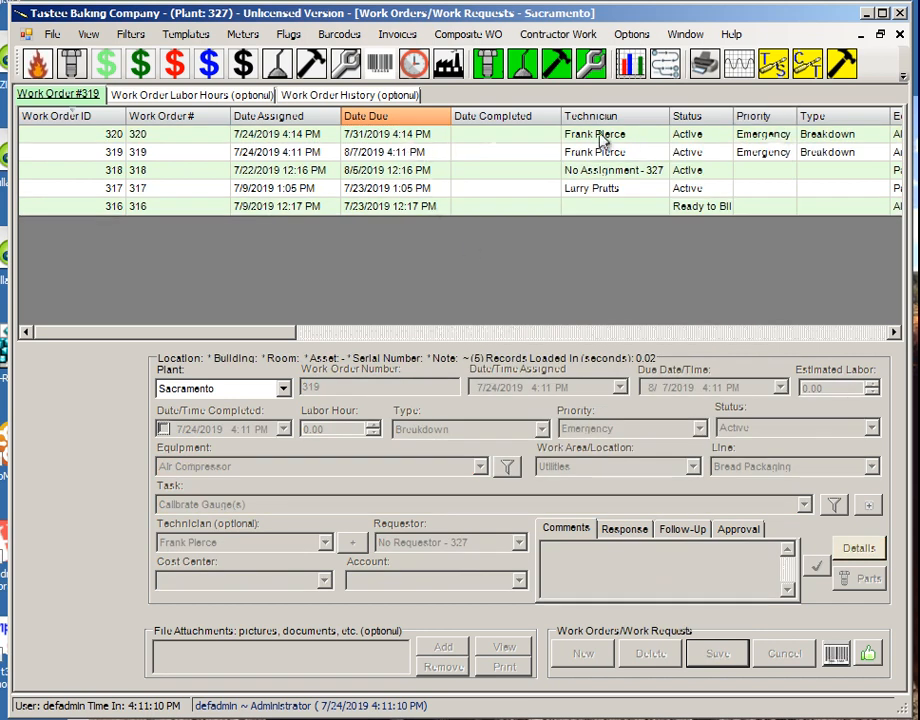
Change the duplicated work order's equipment to Pan Cleaner #1 and save the record.
{"action": "left_click", "coordinate": [892, 342]}
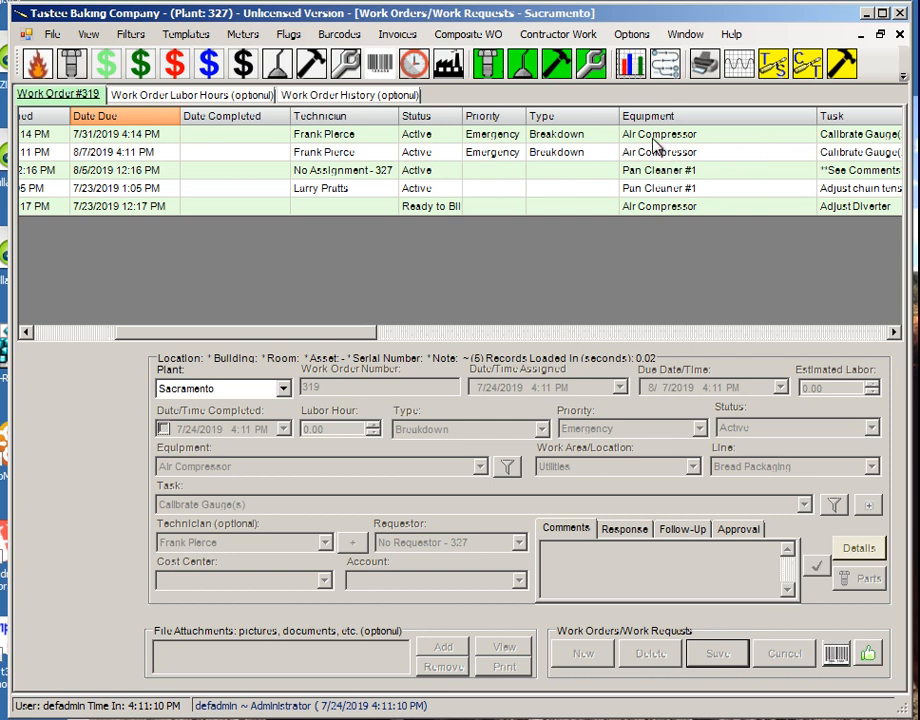
{"action": "left_click", "coordinate": [654, 139]}
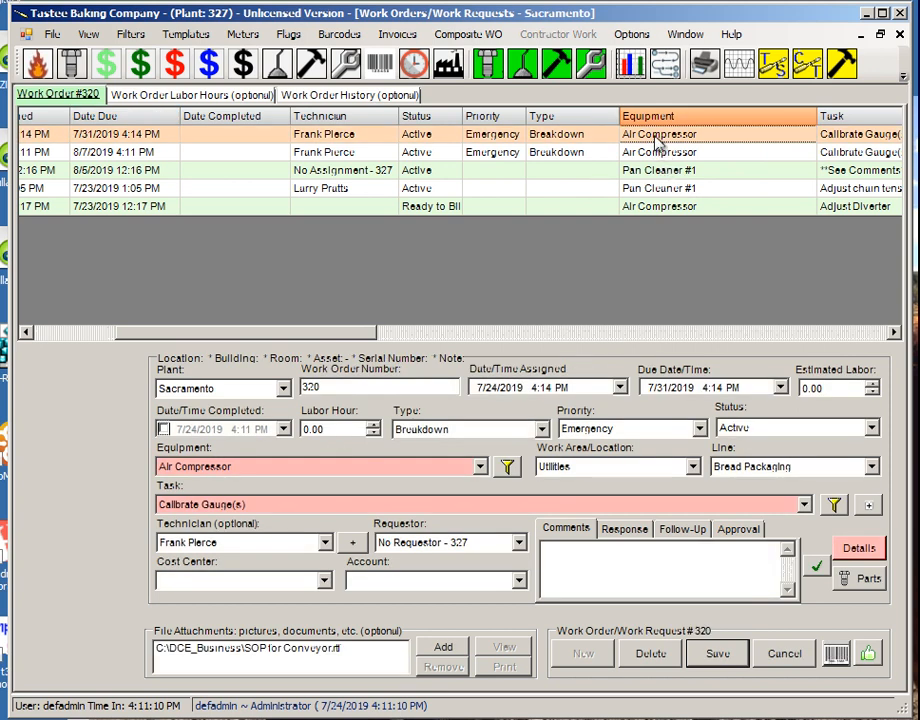
{"action": "left_click", "coordinate": [481, 467]}
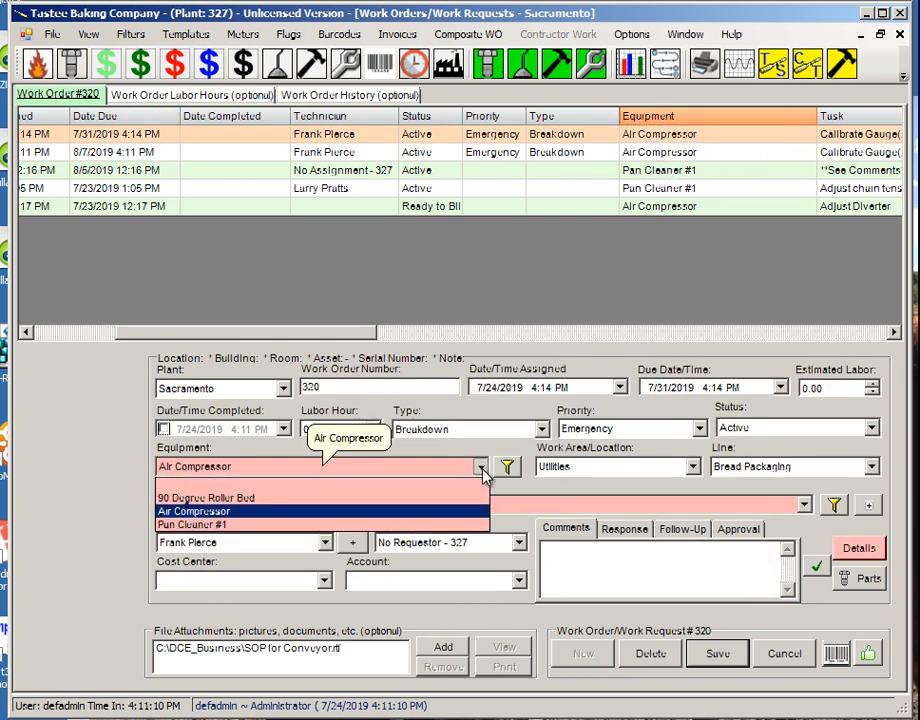
{"action": "left_click", "coordinate": [235, 526]}
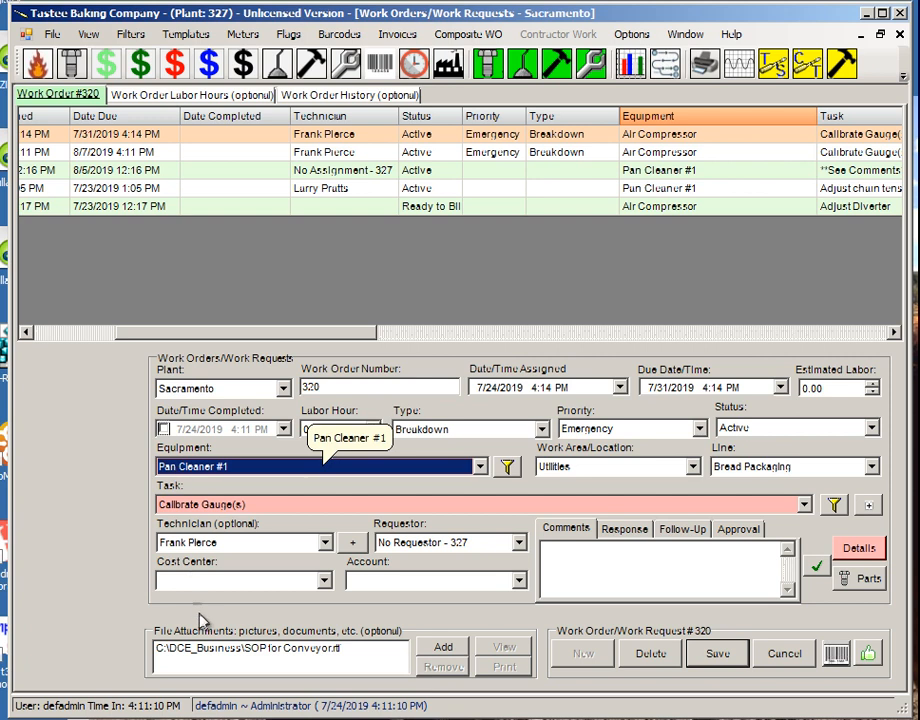
{"action": "left_click", "coordinate": [718, 654]}
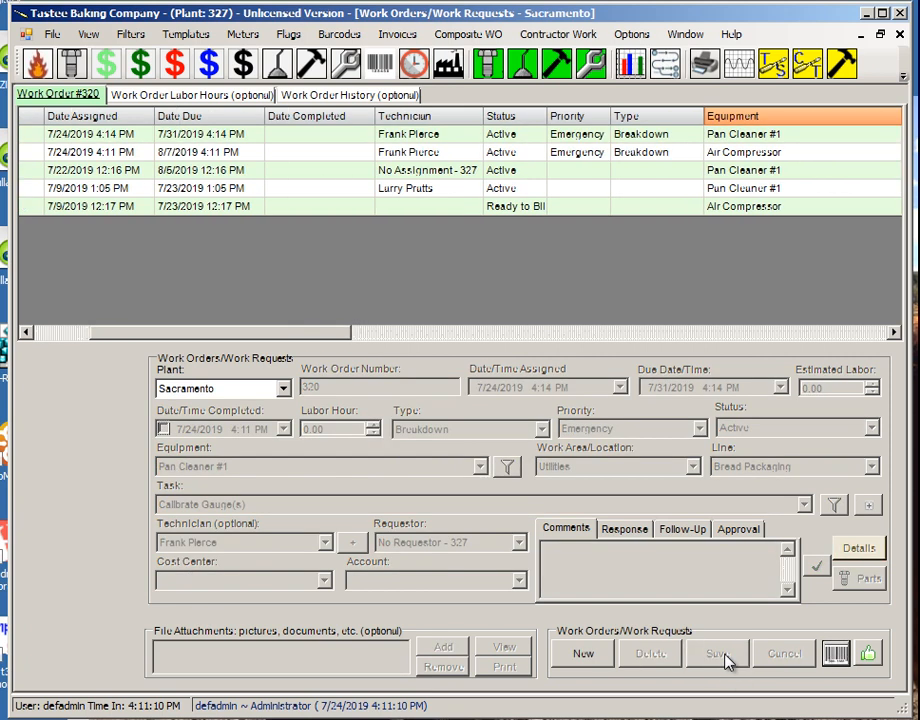
Close the work orders form, discarding the open transaction, and log out of the administrator account.
{"action": "left_click", "coordinate": [741, 145]}
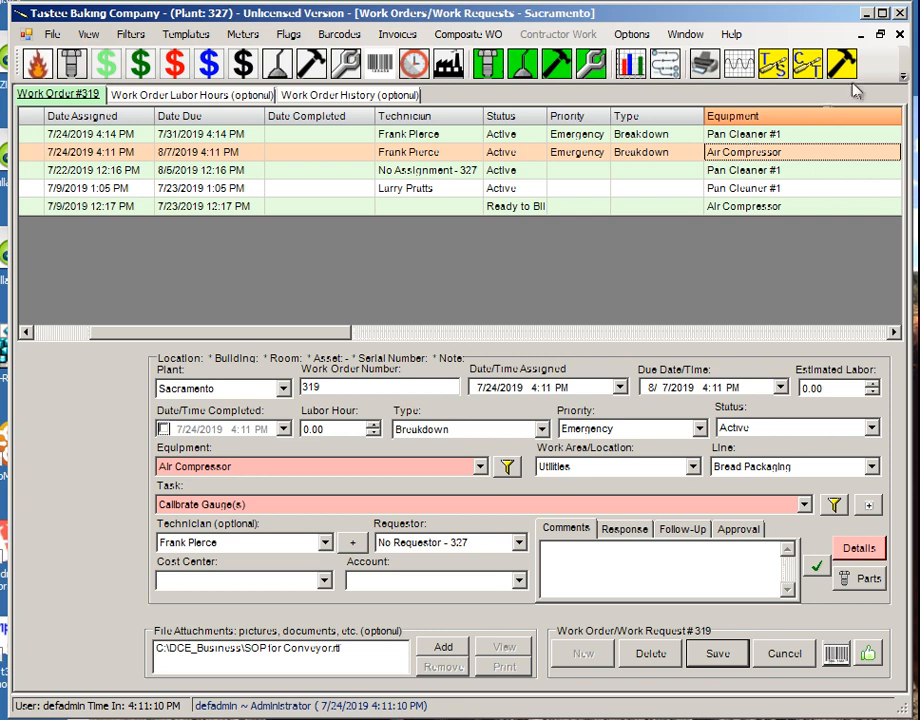
{"action": "left_click", "coordinate": [899, 35]}
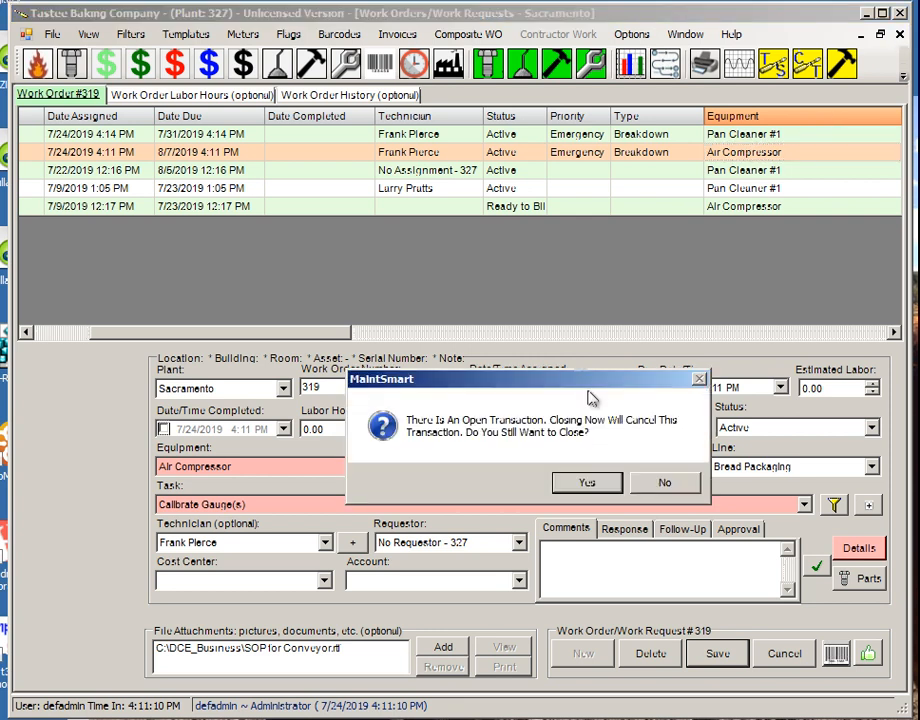
{"action": "left_click", "coordinate": [588, 484]}
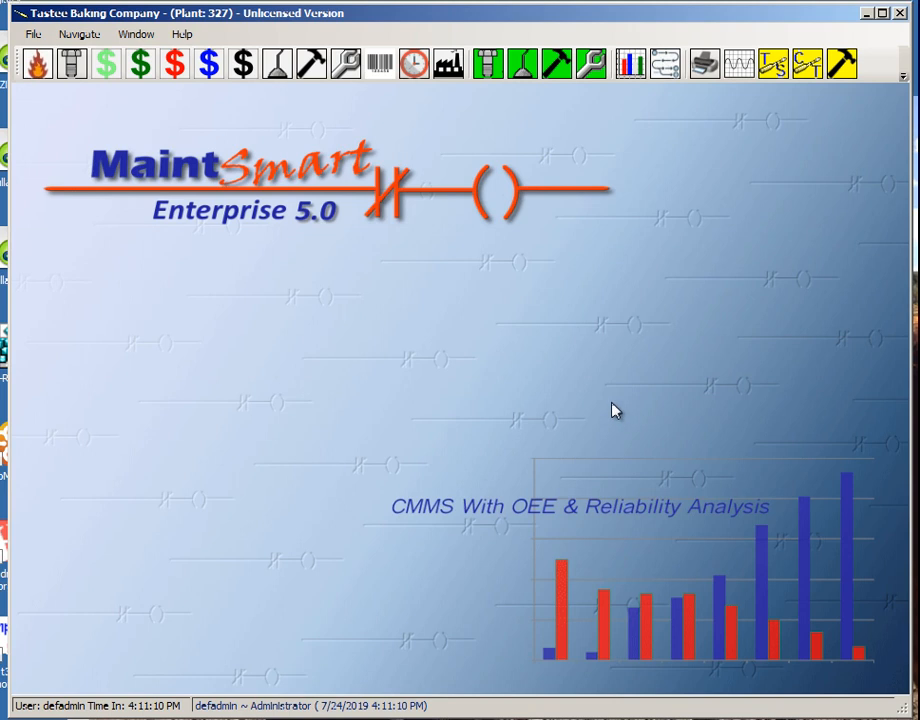
{"action": "left_click", "coordinate": [903, 77]}
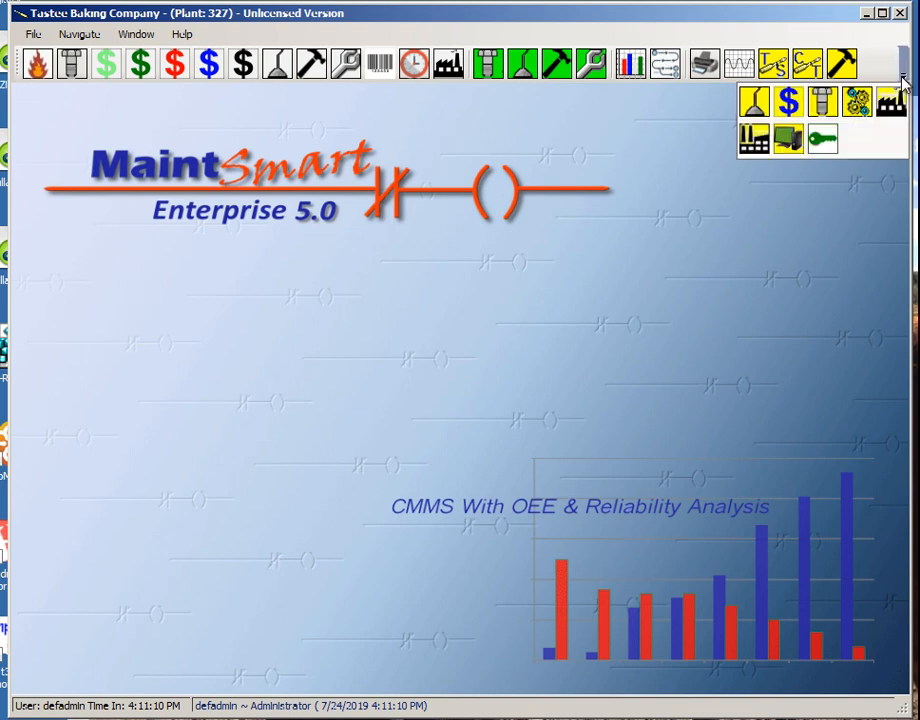
{"action": "left_click", "coordinate": [822, 140]}
{"action": "left_click", "coordinate": [558, 483]}
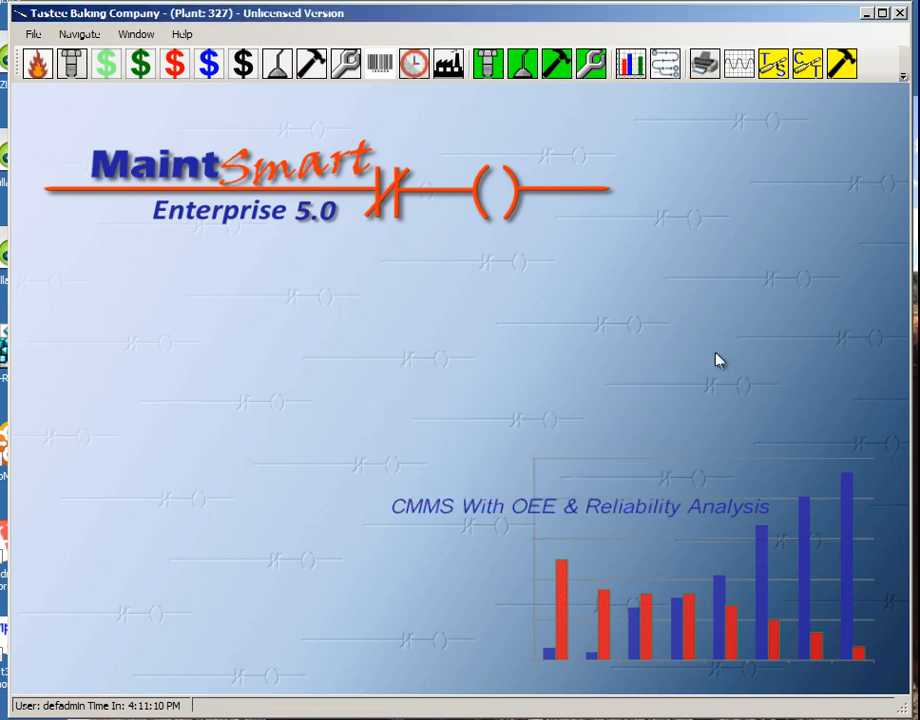
Log in with the default Requester role and accept the welcome message.
{"action": "left_click", "coordinate": [903, 77]}
{"action": "left_click", "coordinate": [823, 141]}
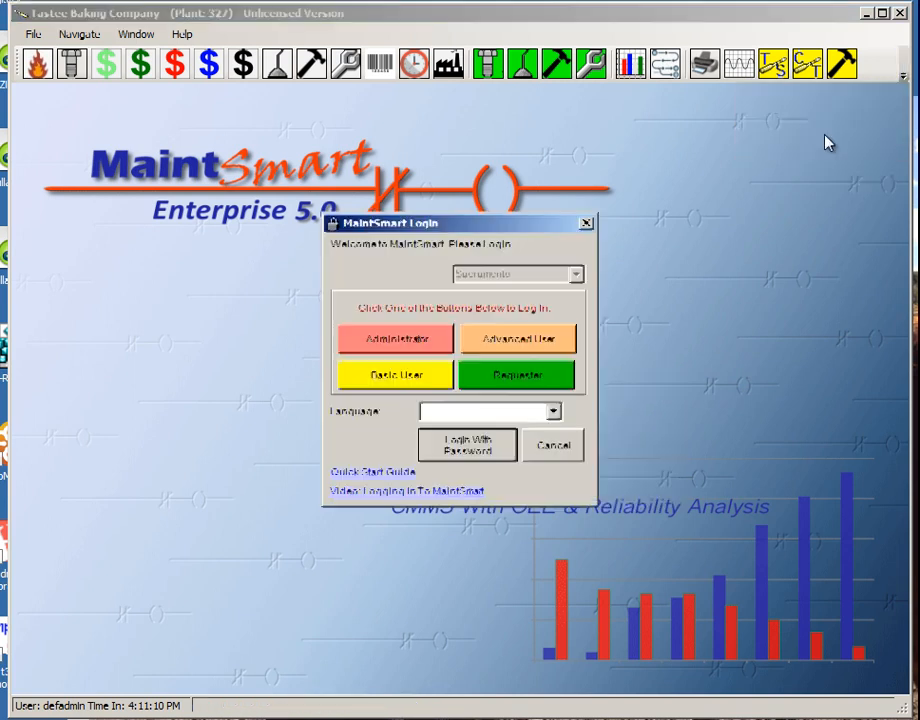
{"action": "left_click", "coordinate": [514, 382]}
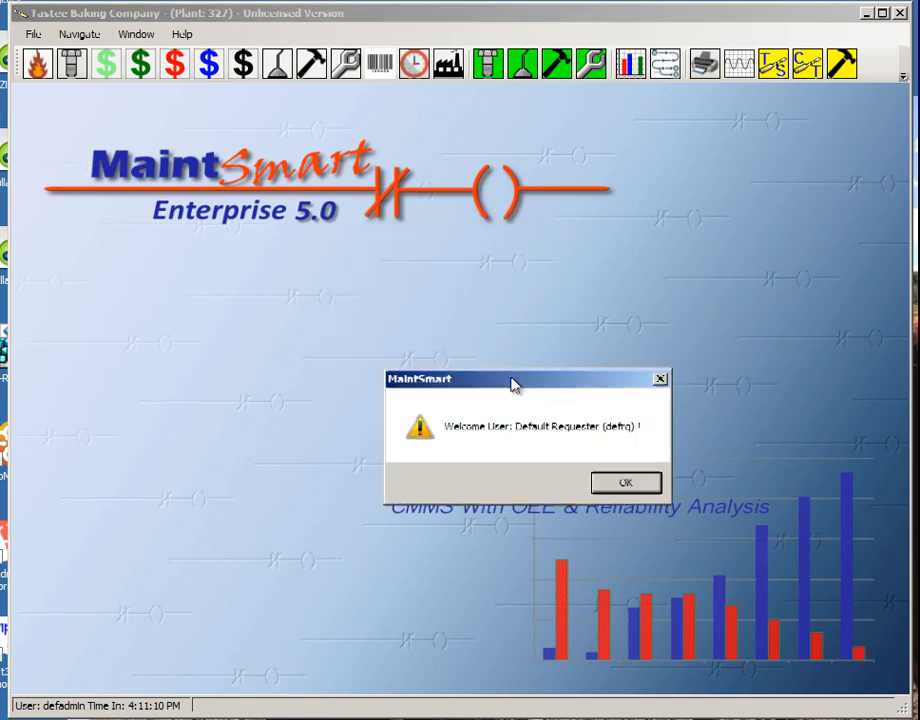
{"action": "left_click", "coordinate": [626, 484]}
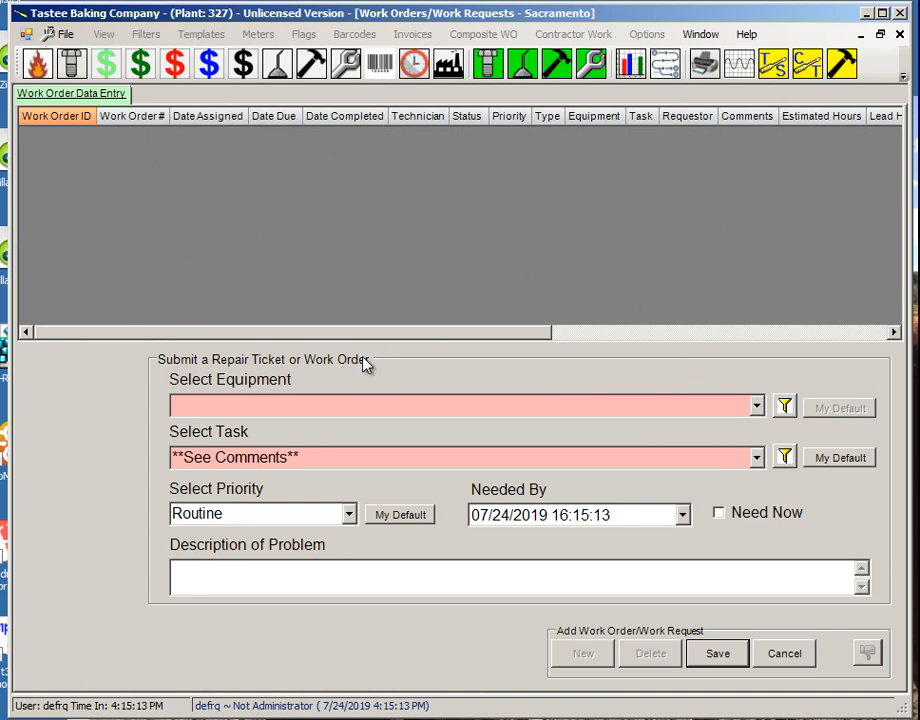
Turn off Simple Input View to show the full work order form, cancel the blank record, and restore Simple Input View.
{"action": "right_click", "coordinate": [430, 235]}
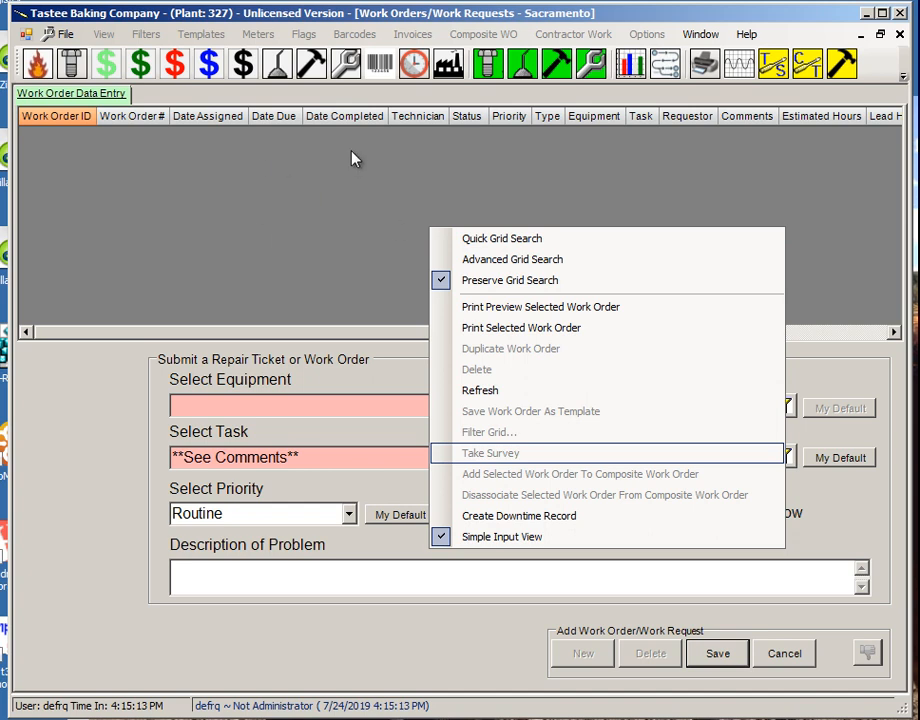
{"action": "left_click", "coordinate": [513, 541]}
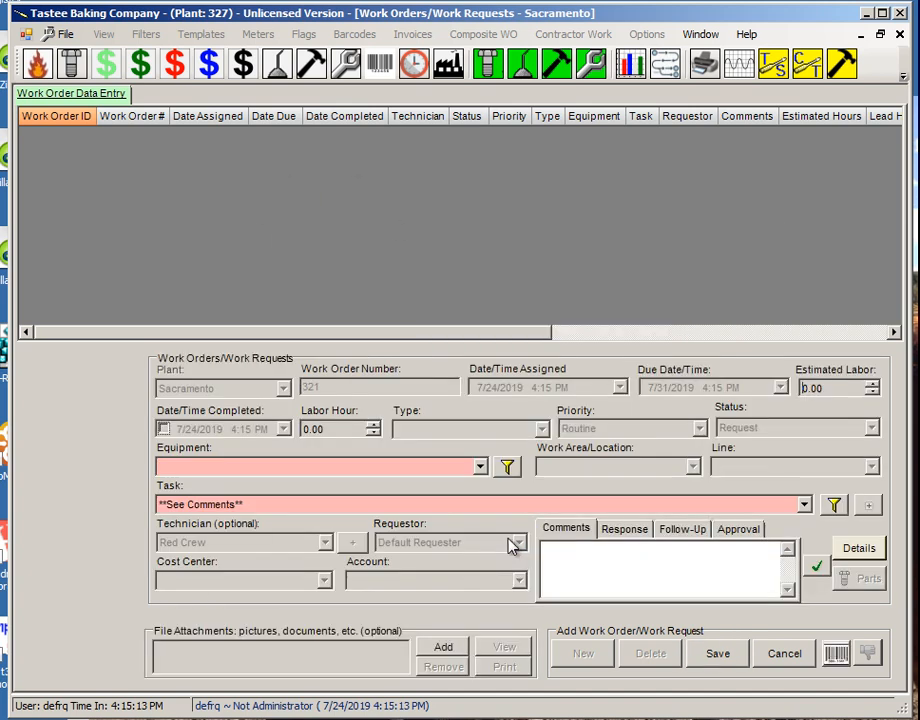
{"action": "left_click", "coordinate": [786, 658]}
{"action": "left_click", "coordinate": [608, 654]}
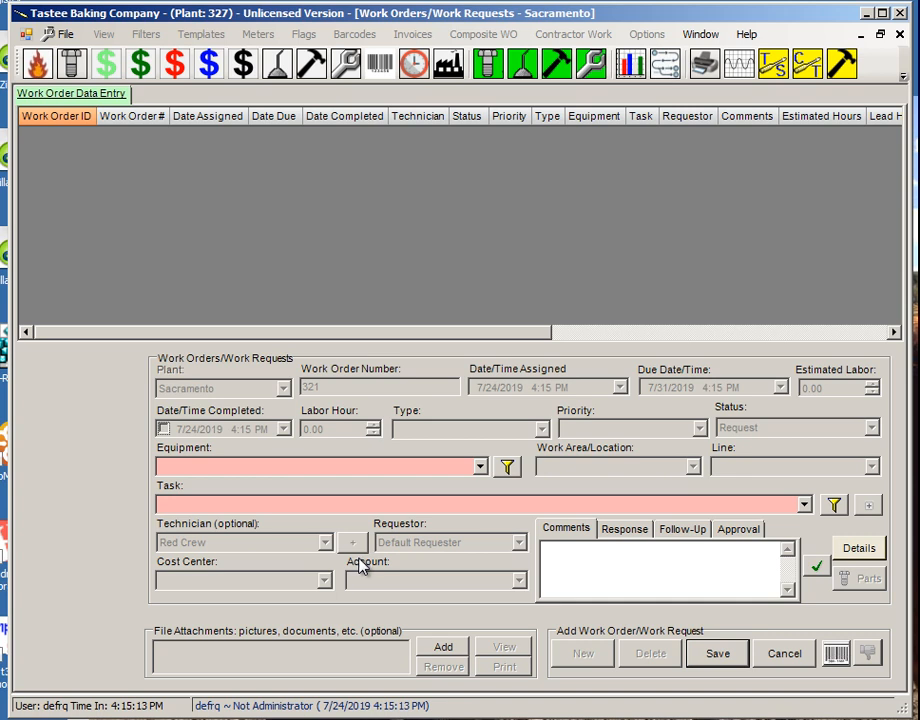
{"action": "left_click", "coordinate": [787, 658]}
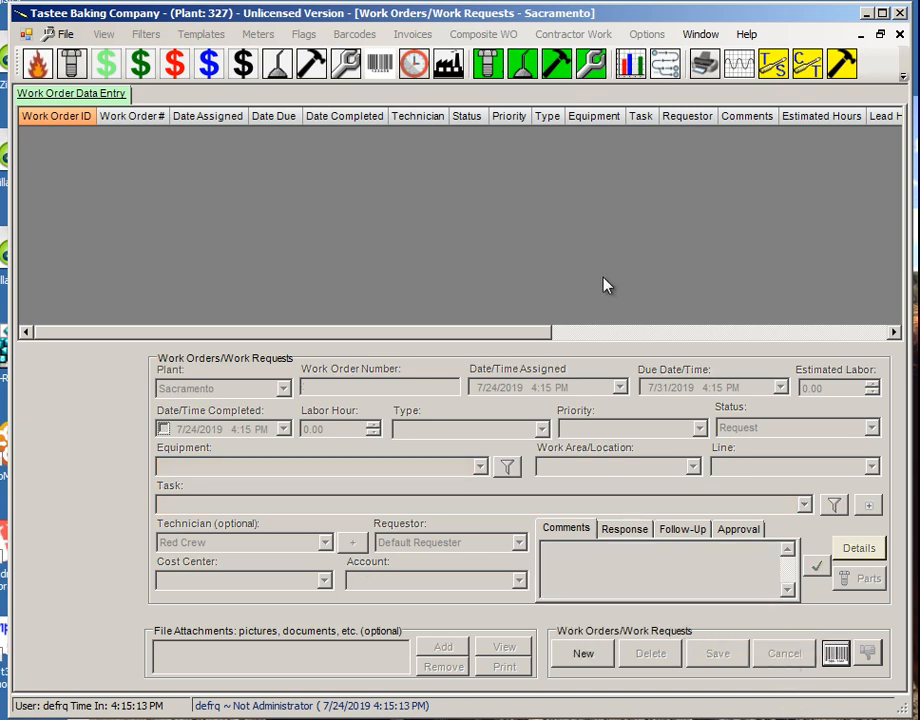
{"action": "right_click", "coordinate": [585, 245]}
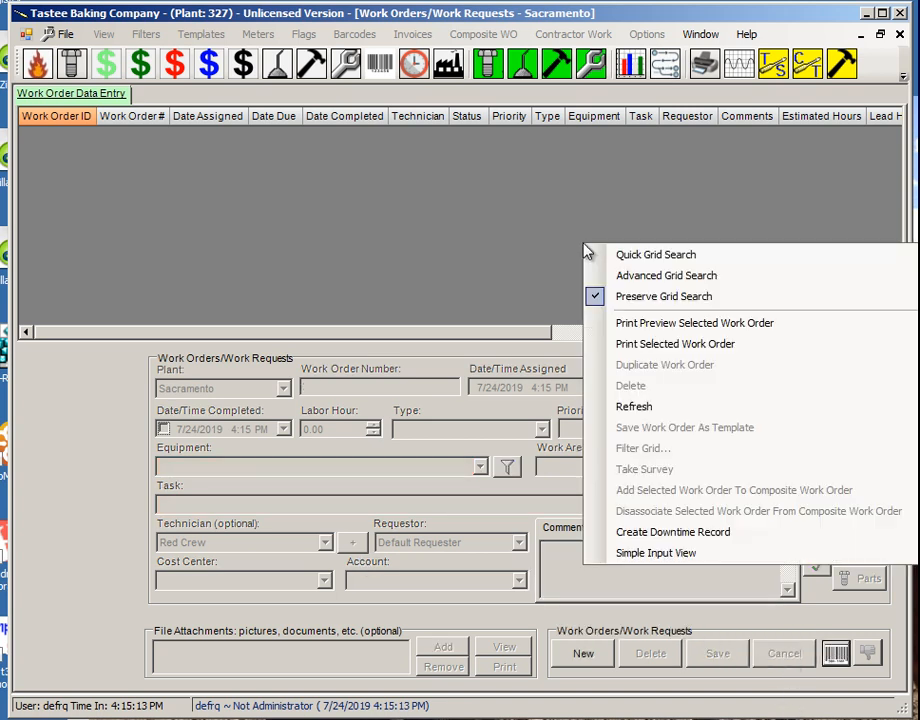
{"action": "left_click", "coordinate": [663, 553]}
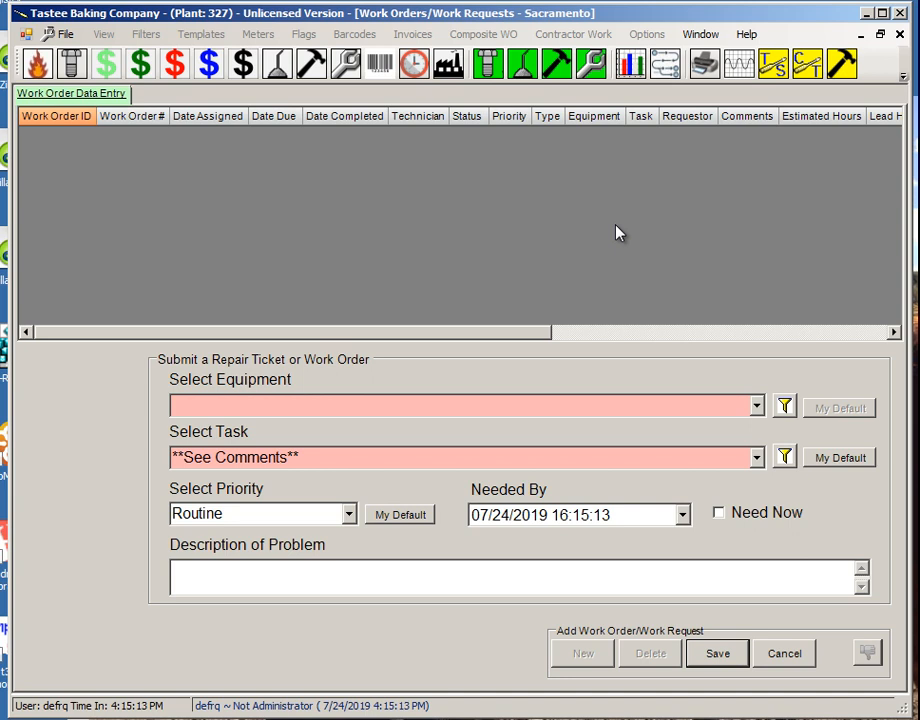
Submit a repair ticket for the 90 Degree Roller Bed with the problem description "bearing squeaking".
{"action": "left_click", "coordinate": [757, 405]}
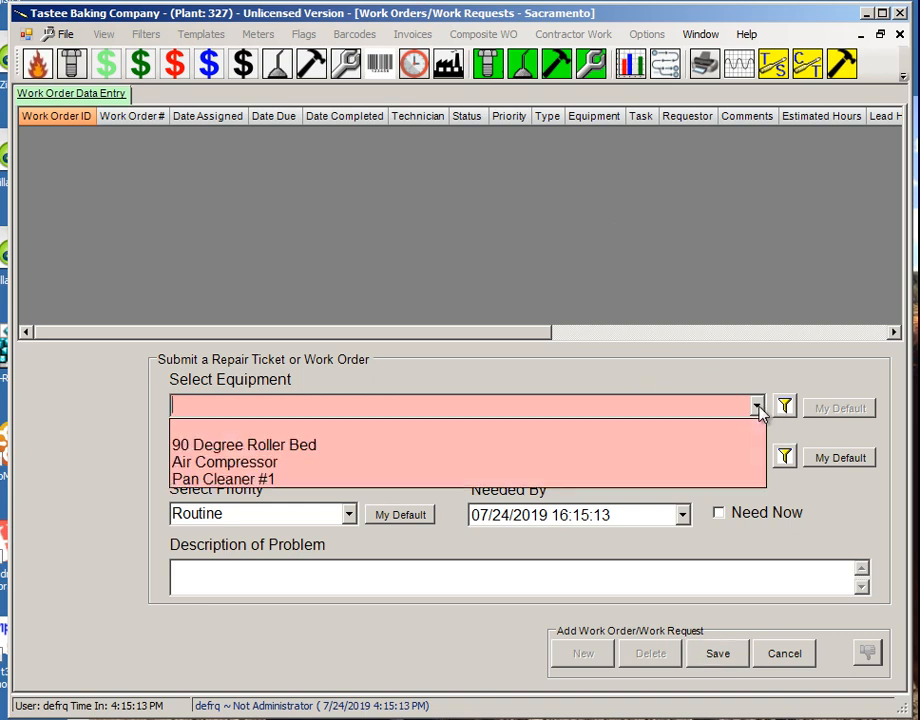
{"action": "left_click", "coordinate": [318, 445]}
{"action": "left_click", "coordinate": [285, 582]}
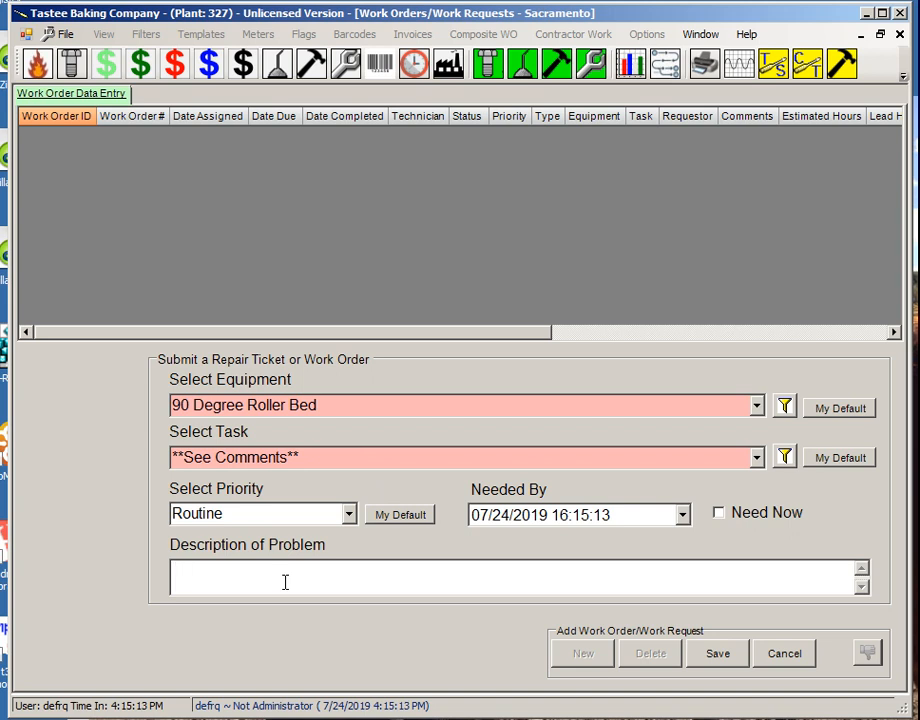
{"action": "type", "text": "bearing sqeek"}
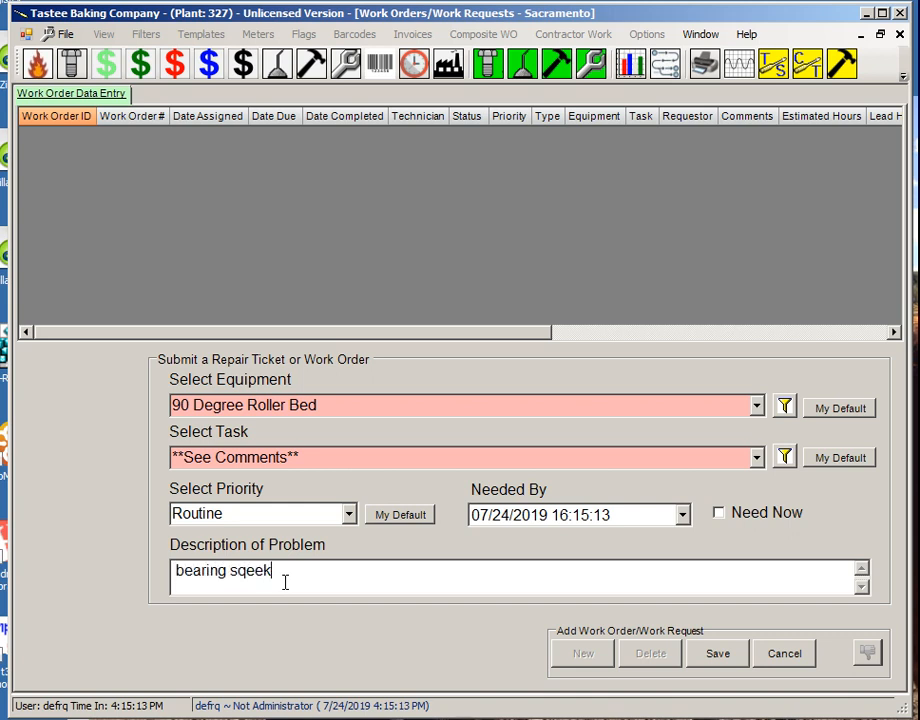
{"action": "type", "text": "ing"}
{"action": "left_click", "coordinate": [246, 571]}
{"action": "type", "text": "u"}
{"action": "left_click", "coordinate": [272, 571]}
{"action": "key", "text": "BackSpace"}
{"action": "type", "text": "a"}
{"action": "left_click", "coordinate": [728, 656]}
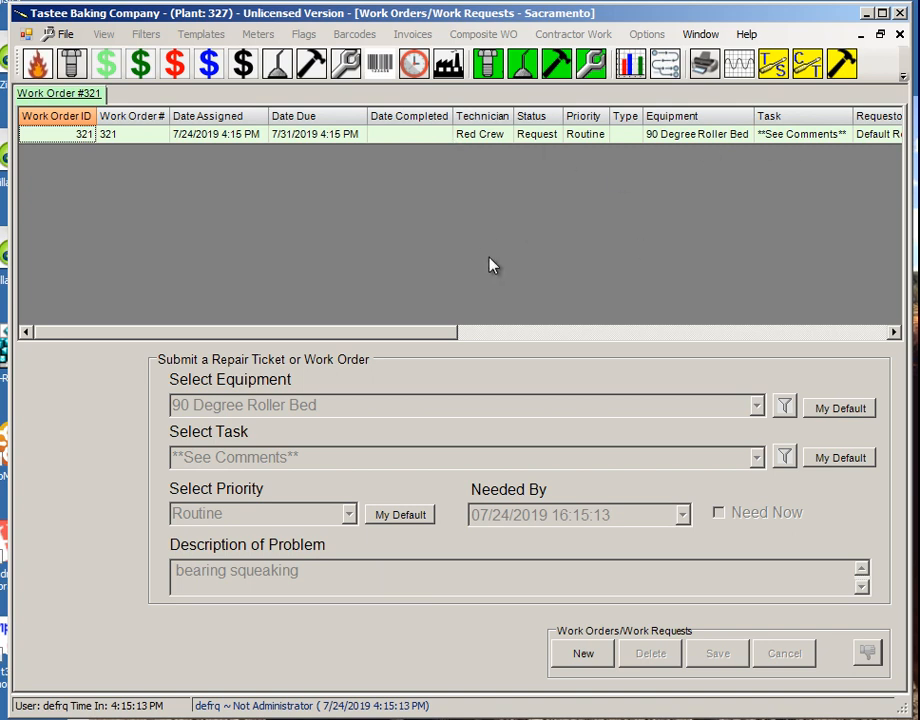
Close the work orders form and log out of the requester account.
{"action": "left_click", "coordinate": [900, 34]}
{"action": "left_click", "coordinate": [903, 77]}
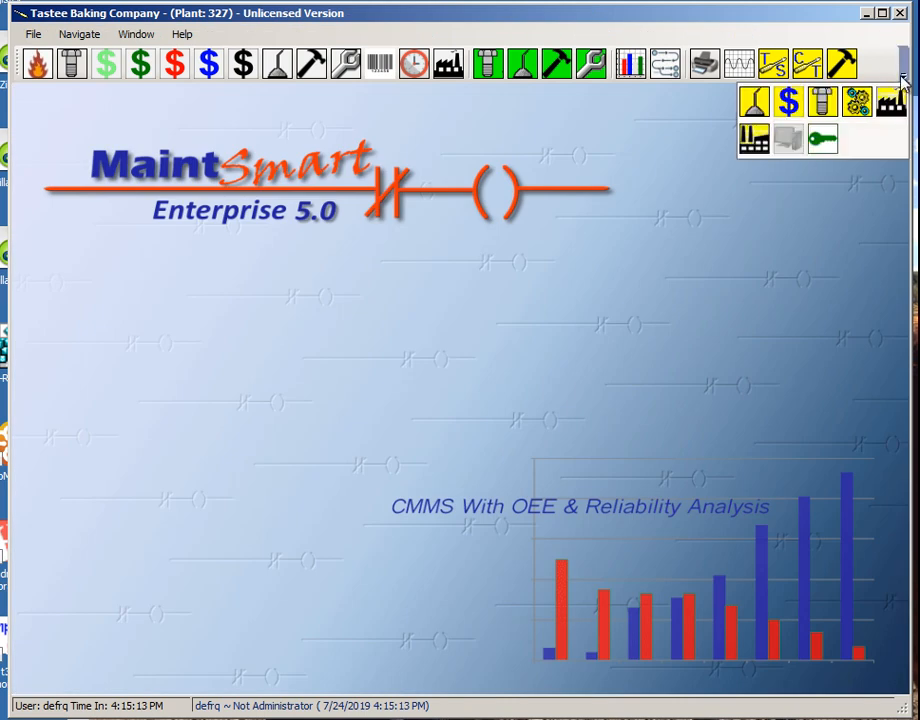
{"action": "left_click", "coordinate": [818, 138]}
{"action": "left_click", "coordinate": [555, 485]}
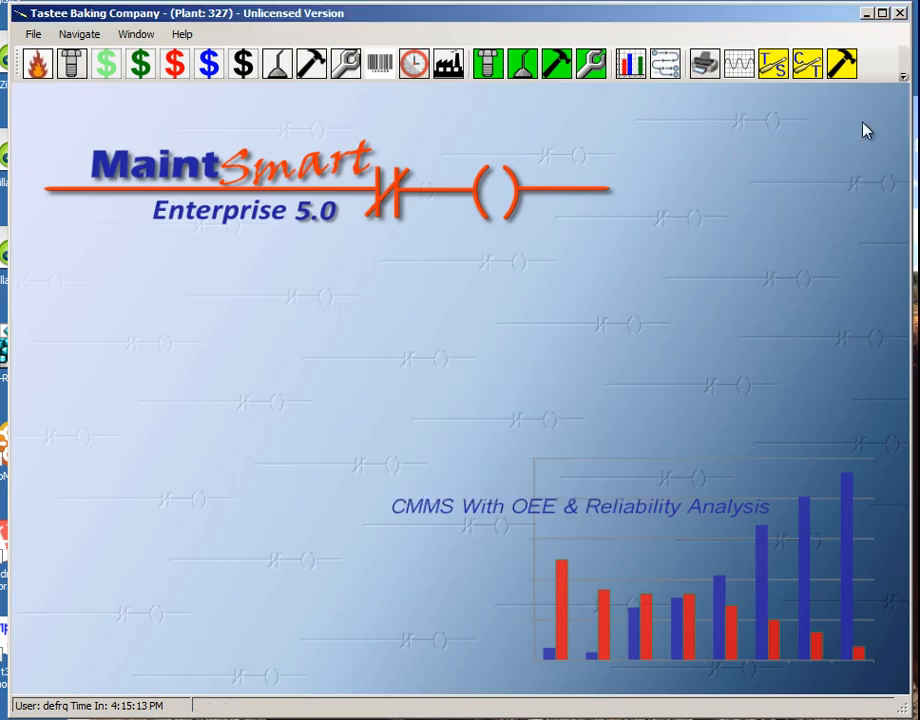
Log in as Administrator and open the submitted request 321 in the work orders form.
{"action": "left_click", "coordinate": [903, 77]}
{"action": "left_click", "coordinate": [822, 140]}
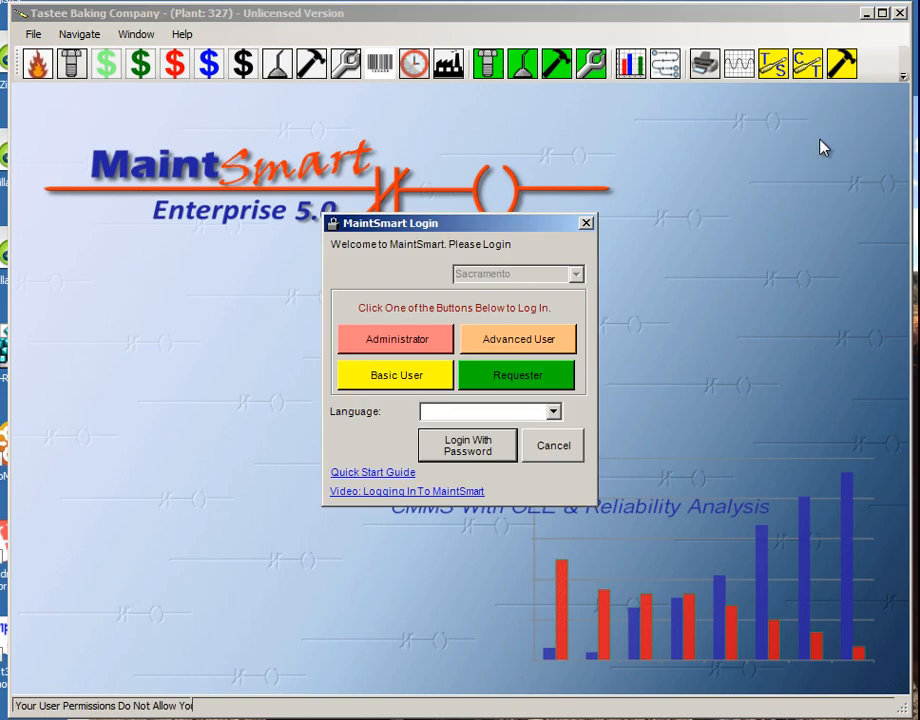
{"action": "left_click", "coordinate": [402, 345]}
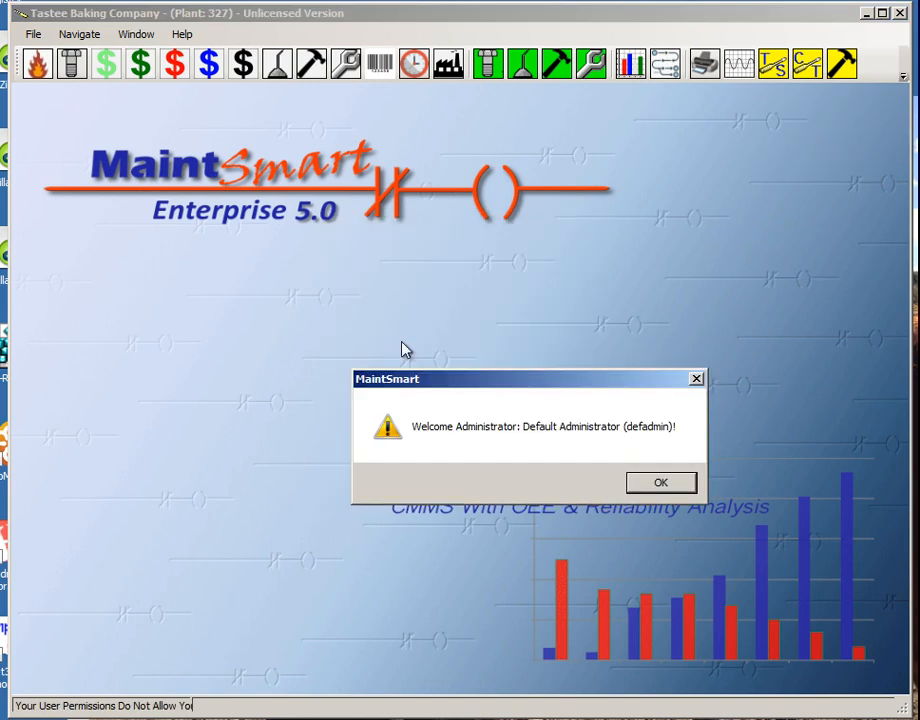
{"action": "left_click", "coordinate": [664, 483]}
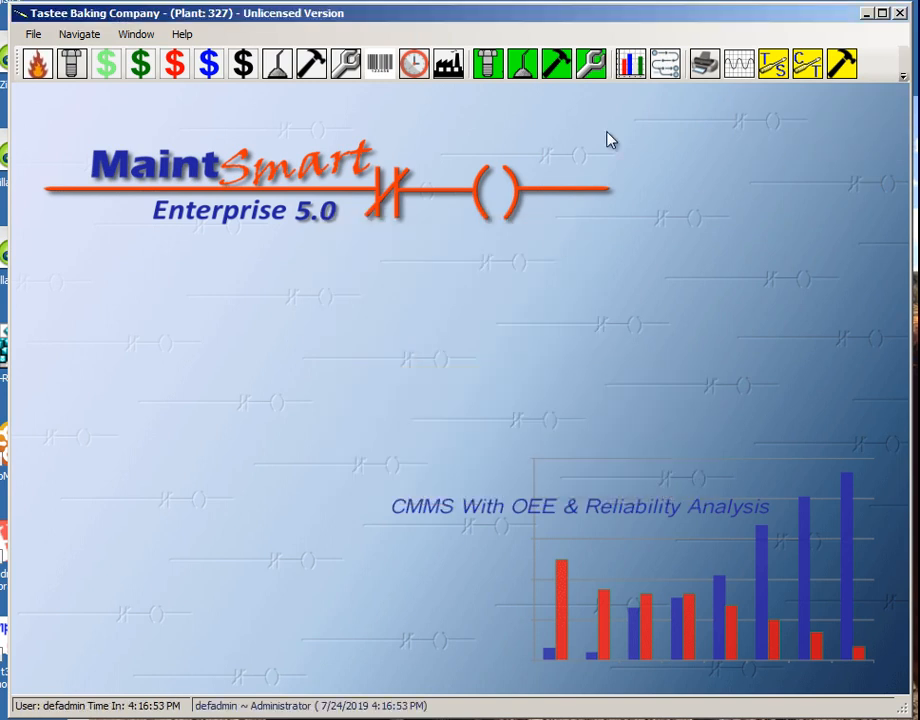
{"action": "left_click", "coordinate": [345, 63]}
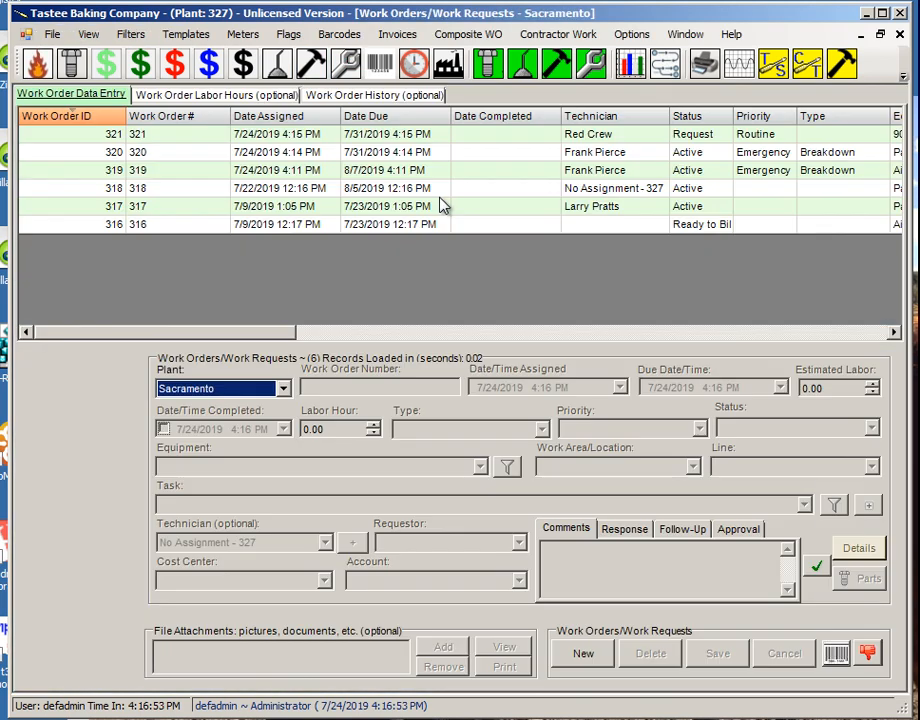
{"action": "left_click", "coordinate": [588, 135]}
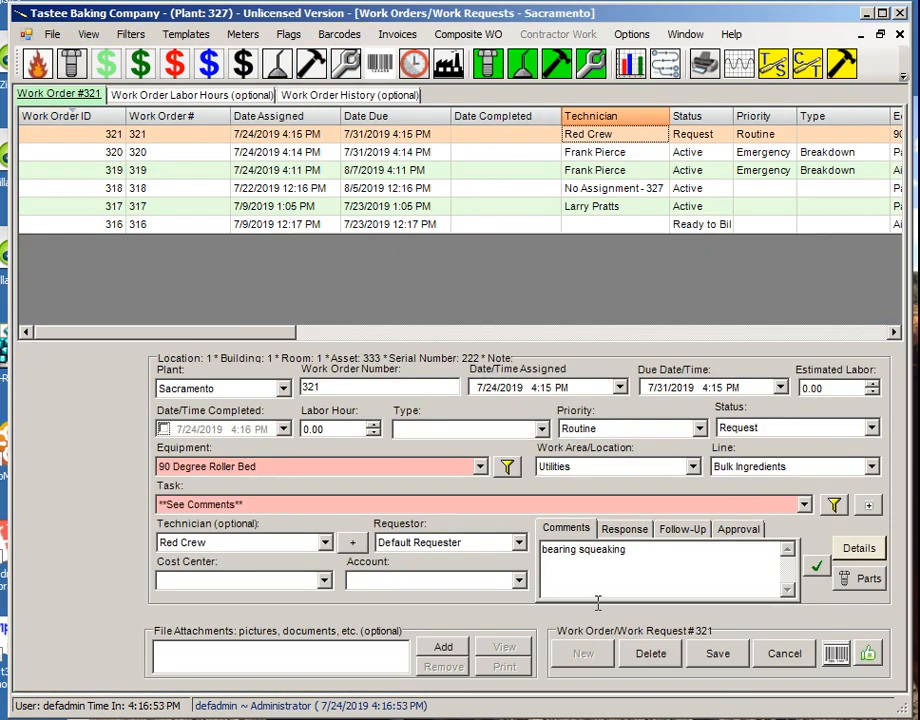
Change the status of request 321 to Active.
{"action": "left_click_drag", "start_coordinate": [627, 552], "coordinate": [537, 553]}
{"action": "left_click", "coordinate": [624, 567]}
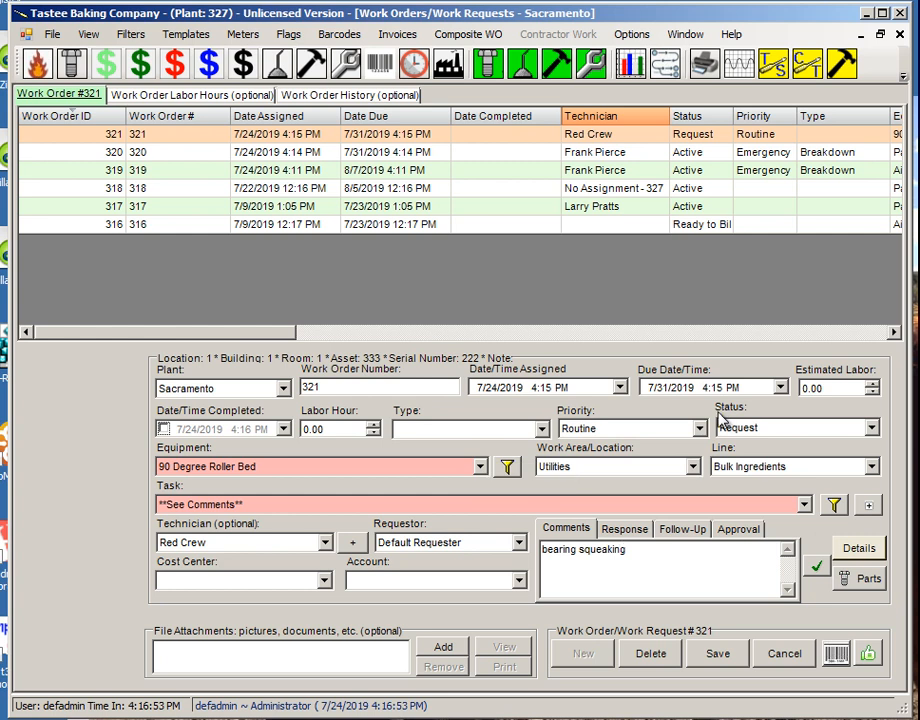
{"action": "left_click", "coordinate": [871, 427]}
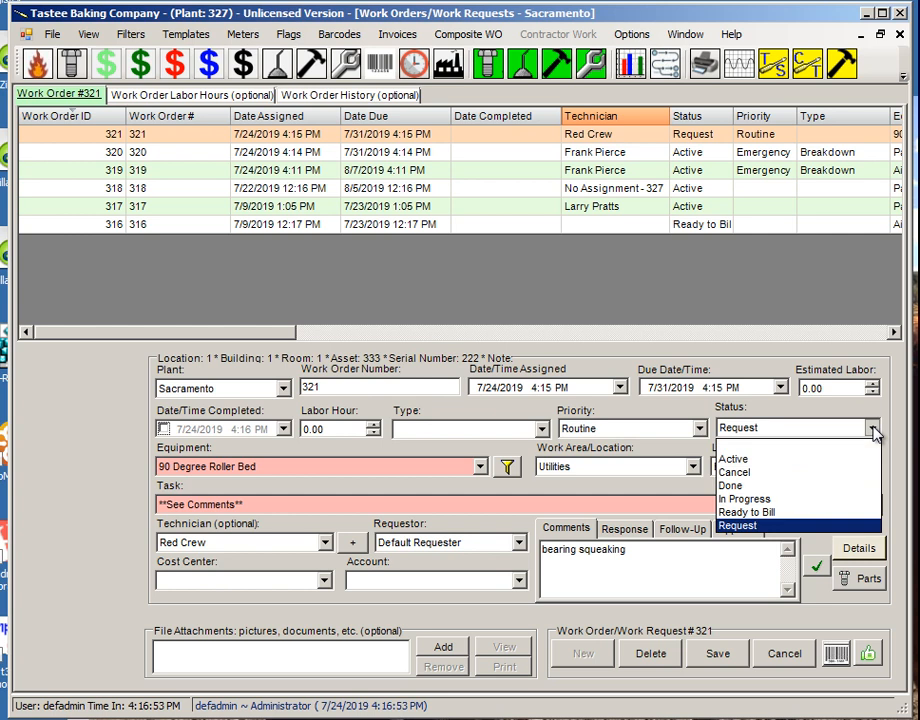
{"action": "left_click", "coordinate": [738, 460]}
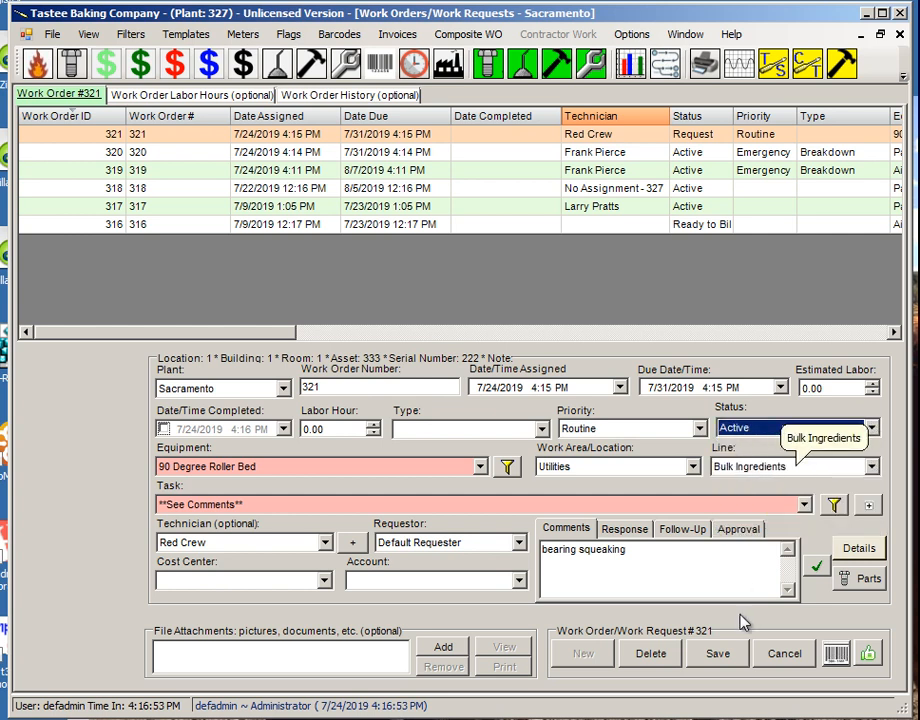
Filter the task list to Bearing Tasks and set the task of work order 321 to Inspect Bearings.
{"action": "left_click", "coordinate": [805, 505]}
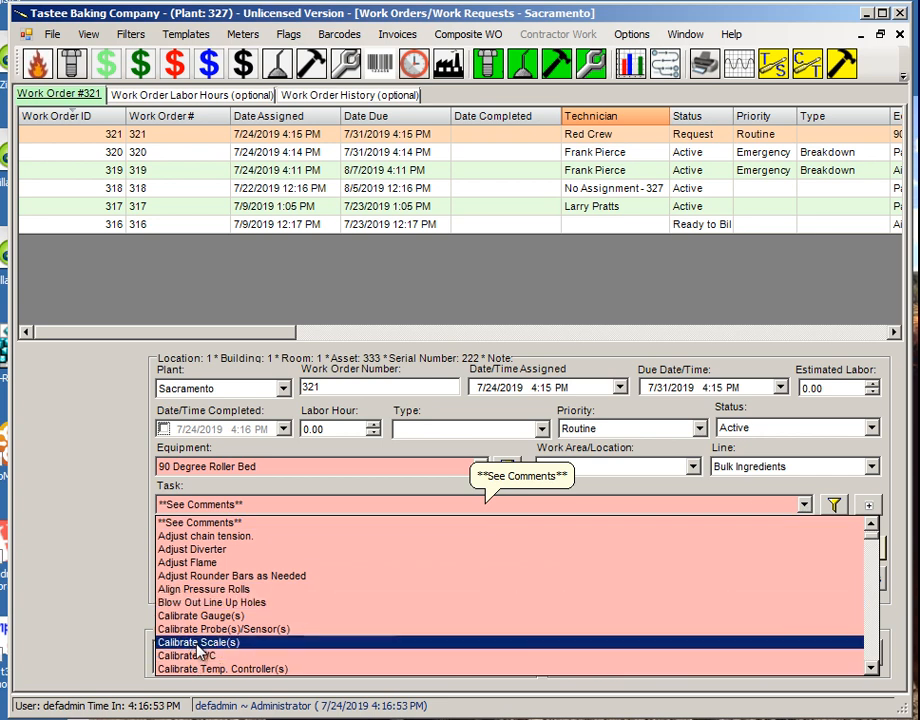
{"action": "left_click", "coordinate": [834, 505]}
{"action": "left_click", "coordinate": [834, 505]}
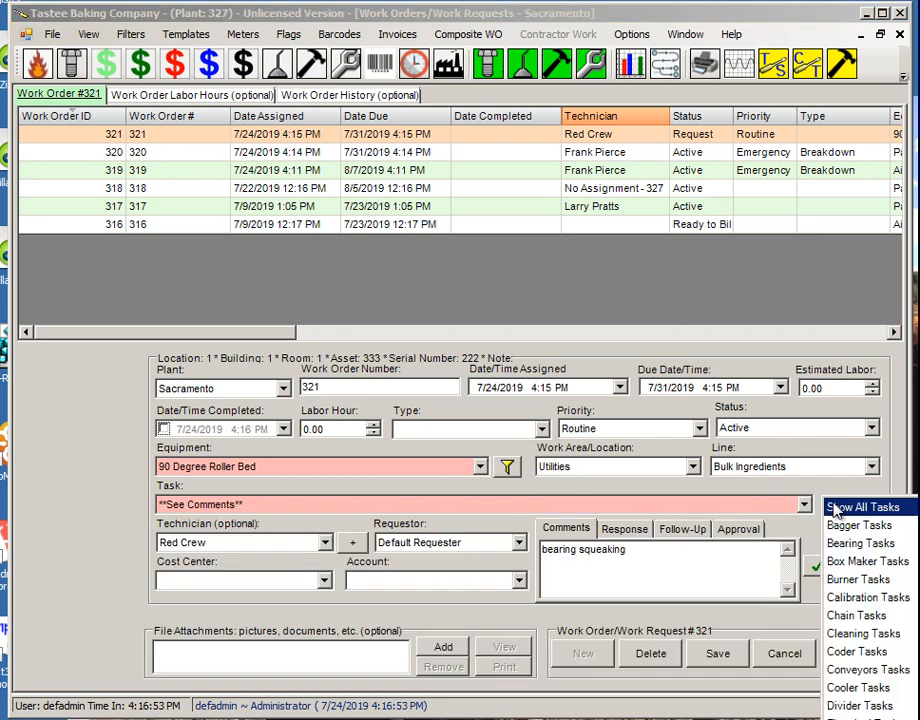
{"action": "left_click", "coordinate": [850, 543]}
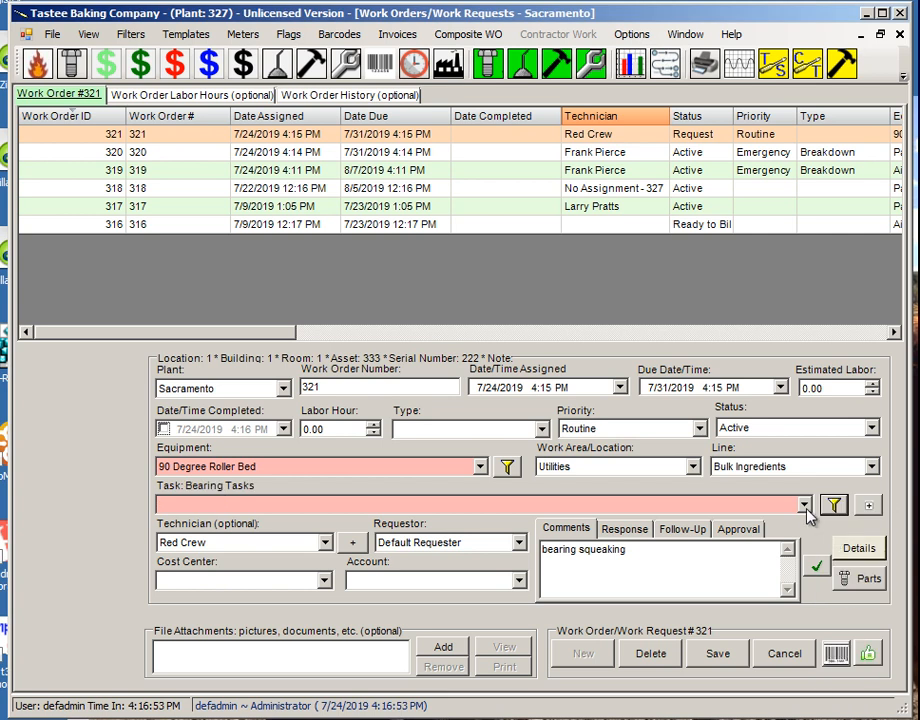
{"action": "left_click", "coordinate": [805, 505]}
{"action": "left_click", "coordinate": [290, 549]}
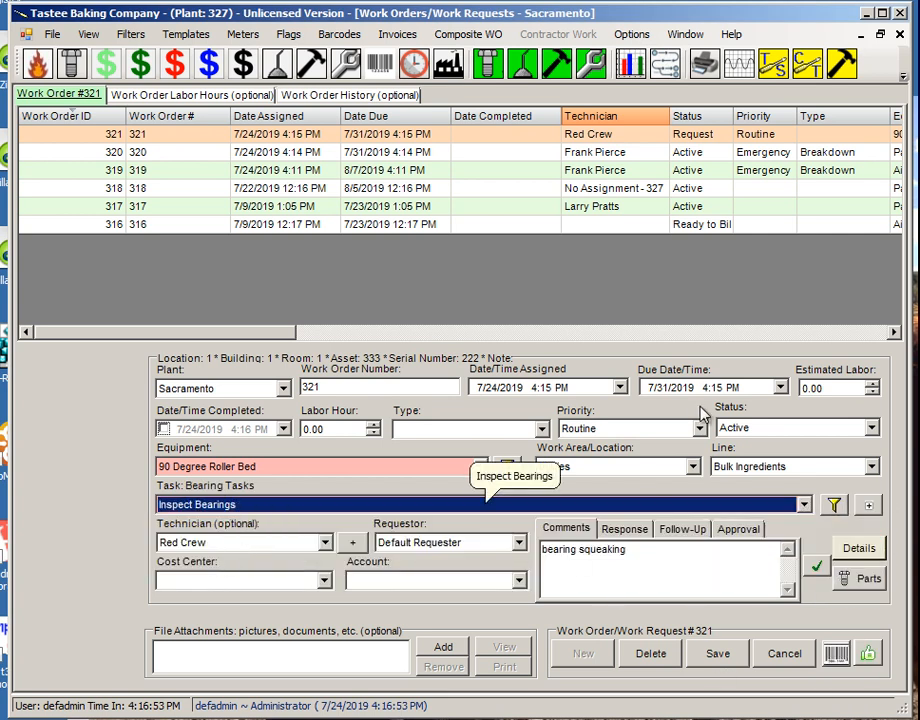
Set the type of work order 321 to PM and save the record.
{"action": "left_click", "coordinate": [541, 428]}
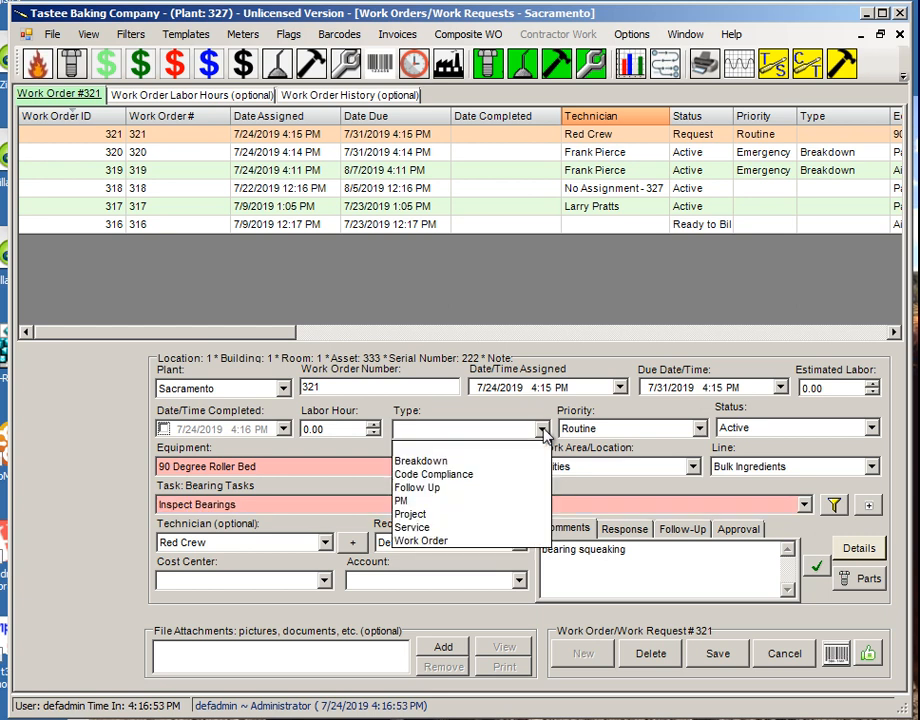
{"action": "left_click", "coordinate": [430, 498]}
{"action": "left_click", "coordinate": [716, 653]}
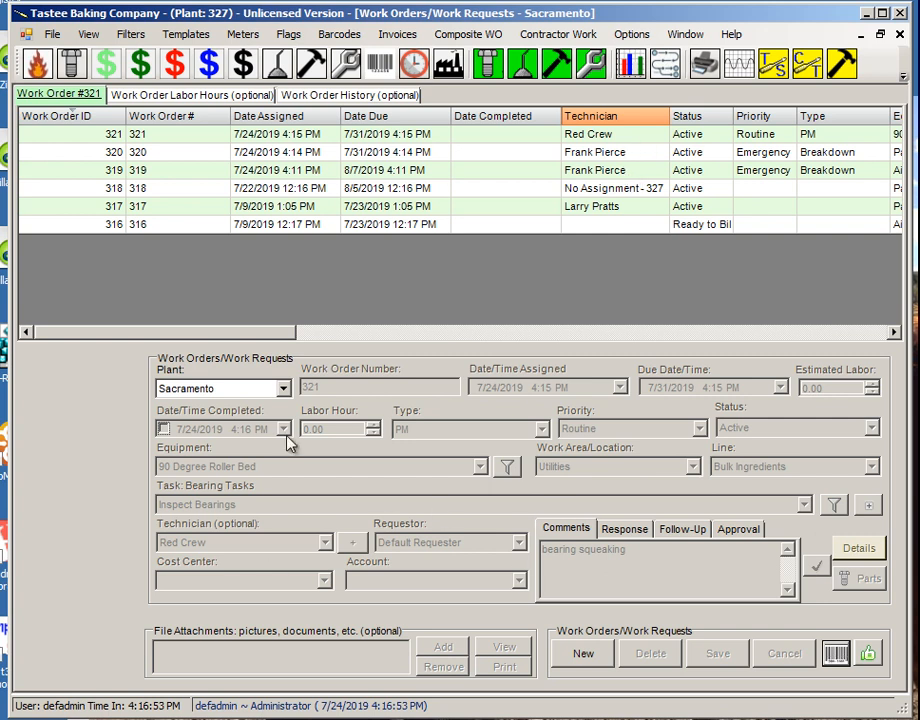
Start a new work order for the Air Compressor with the task Lube w/Food Grade Grease.
{"action": "left_click", "coordinate": [582, 657]}
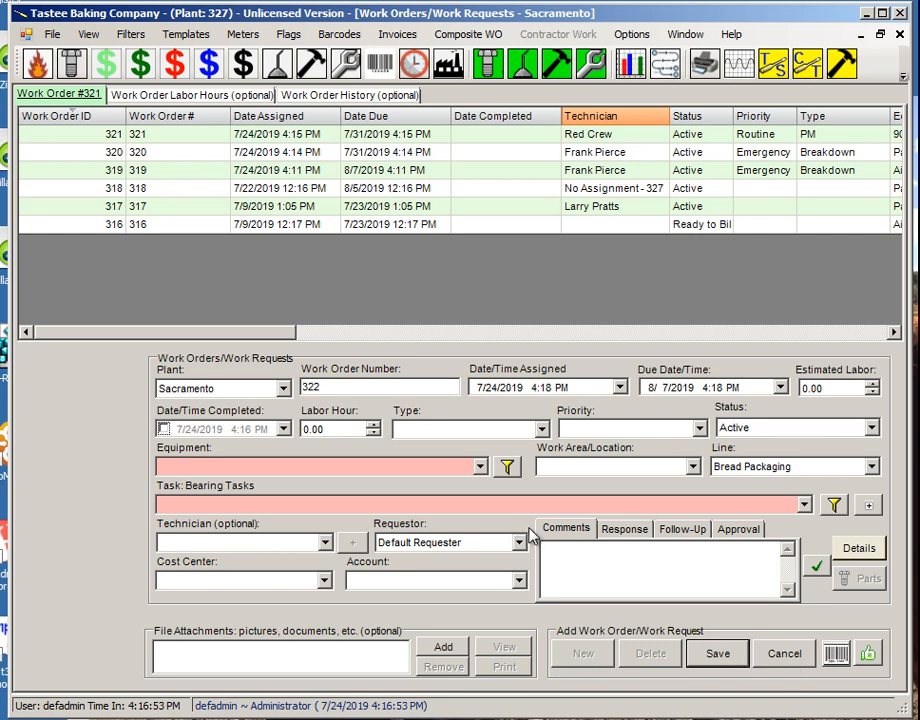
{"action": "left_click", "coordinate": [480, 466]}
{"action": "left_click", "coordinate": [398, 512]}
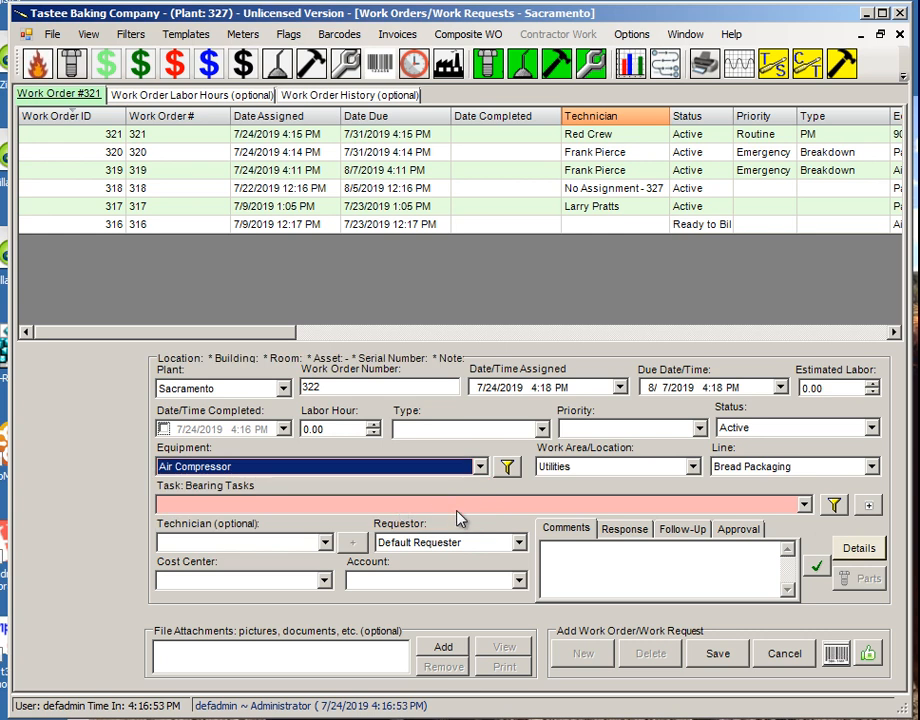
{"action": "left_click", "coordinate": [437, 507]}
{"action": "left_click", "coordinate": [362, 563]}
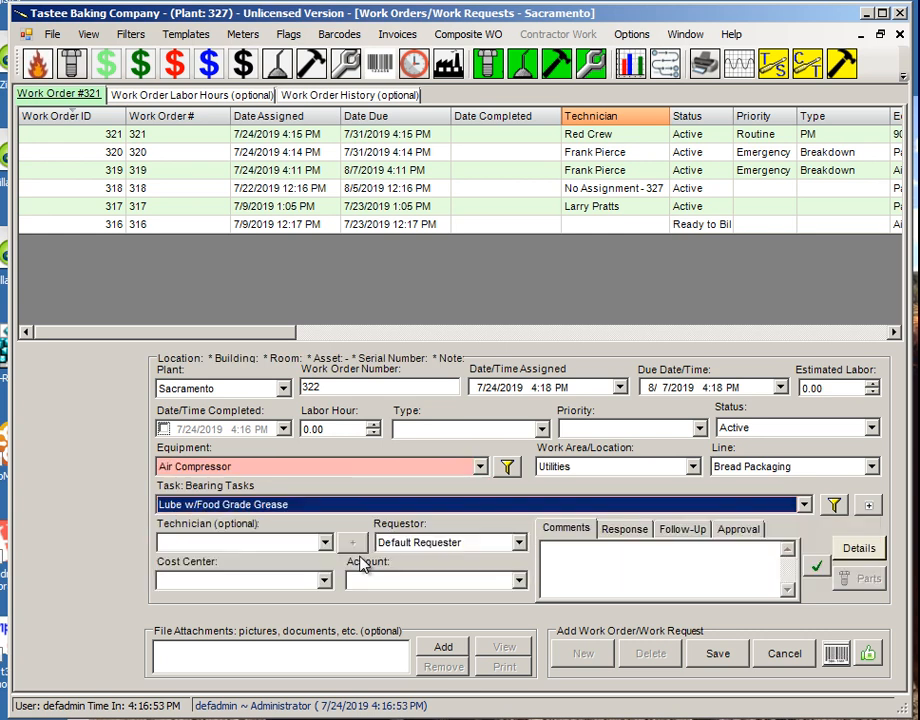
Filter the equipment list by group and change the new work order's equipment to Pan Cleaner #1.
{"action": "left_click", "coordinate": [507, 466]}
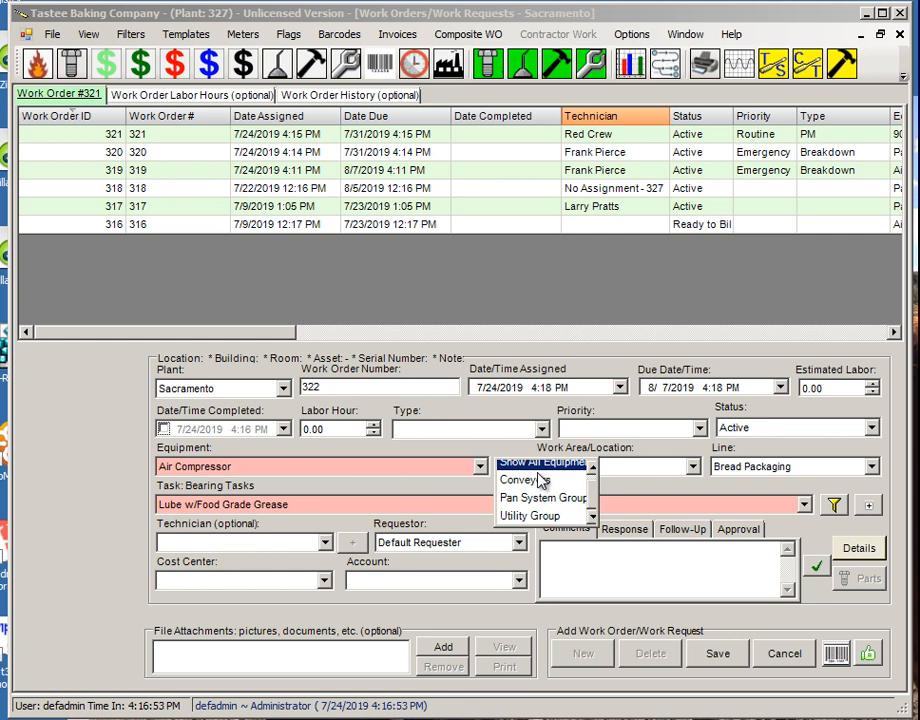
{"action": "left_click", "coordinate": [530, 515]}
{"action": "left_click", "coordinate": [480, 466]}
{"action": "left_click", "coordinate": [362, 488]}
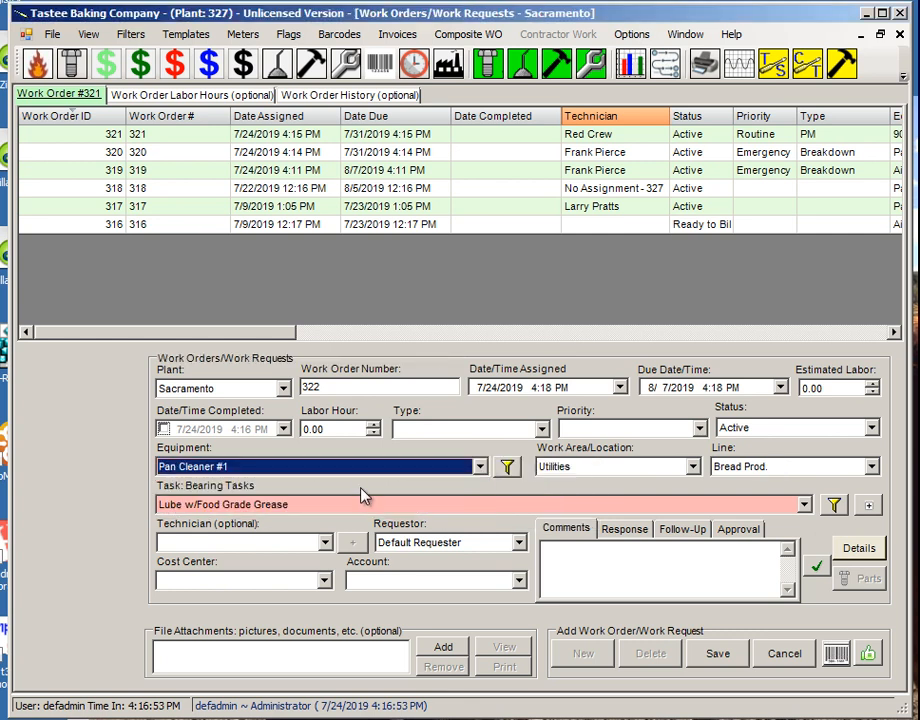
Save the new work order, then open it from the list and close it without changes.
{"action": "left_click", "coordinate": [717, 654]}
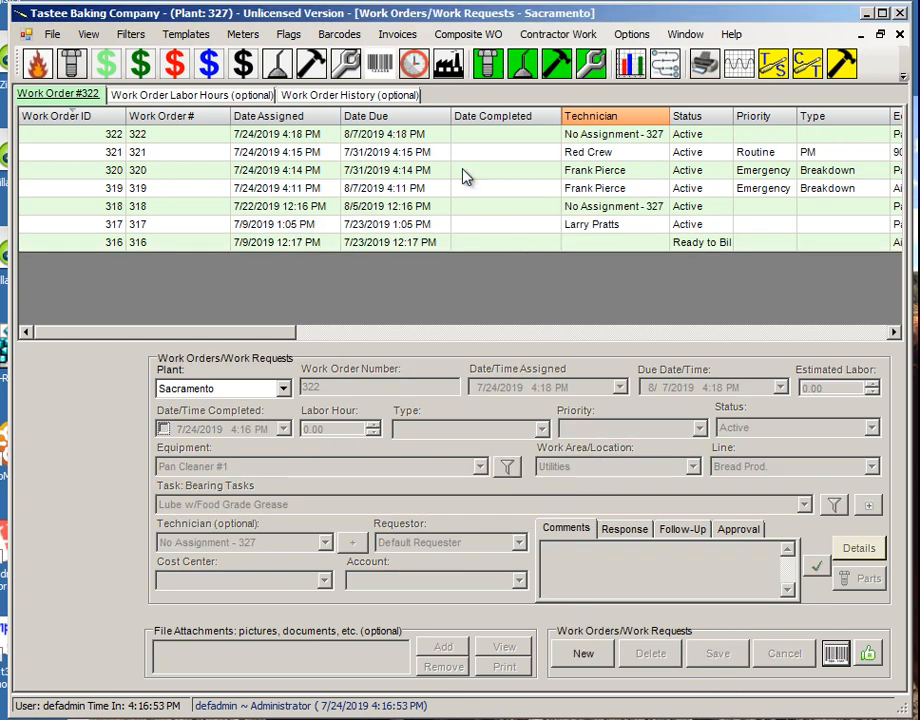
{"action": "left_click", "coordinate": [447, 136]}
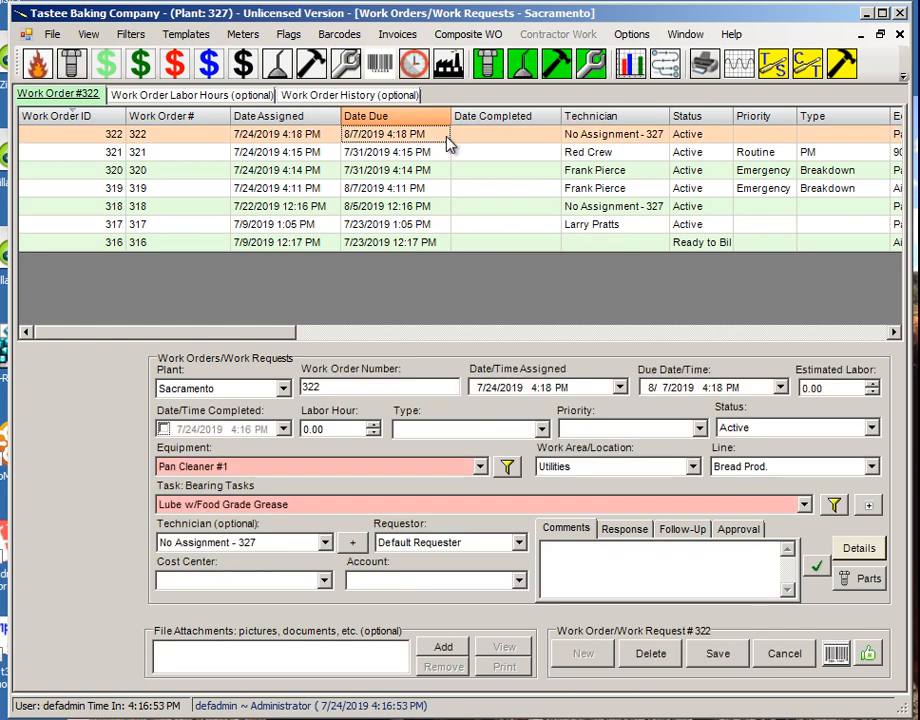
{"action": "left_click", "coordinate": [784, 654]}
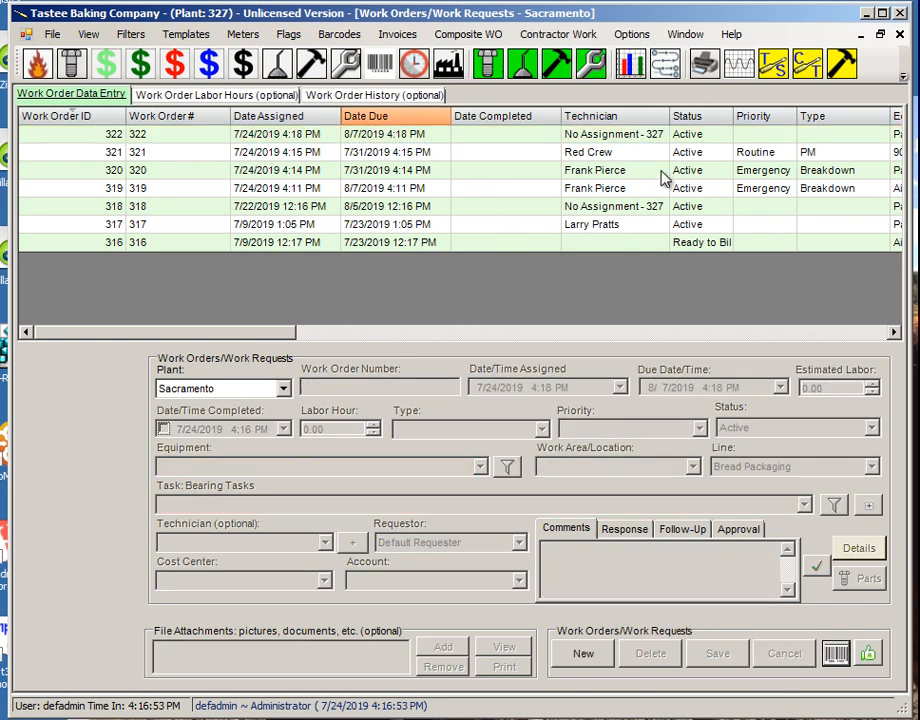